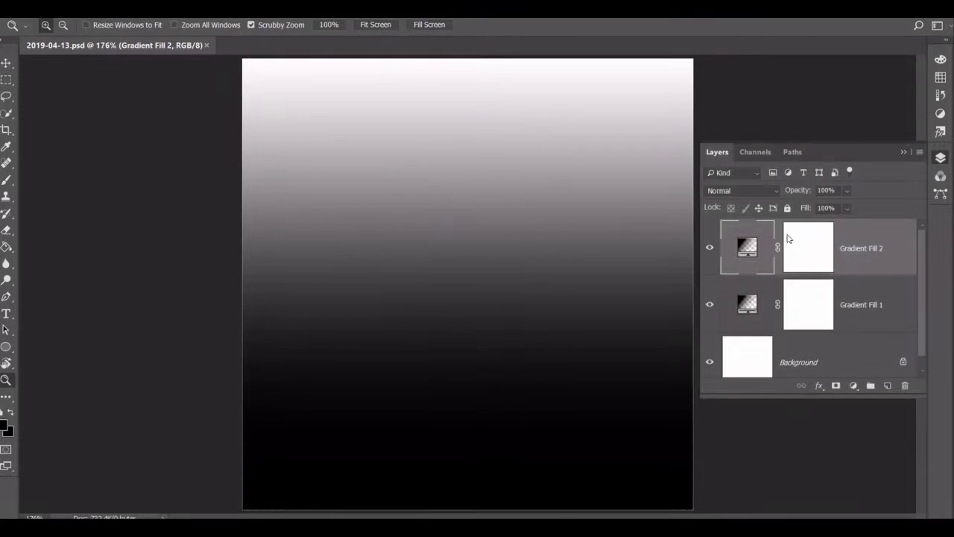
In Gradient Fill 2's gradient, set the start stop red and add a lavender 7f7da7 stop at 25%
double_click(756, 253)
click(761, 250)
click(635, 290)
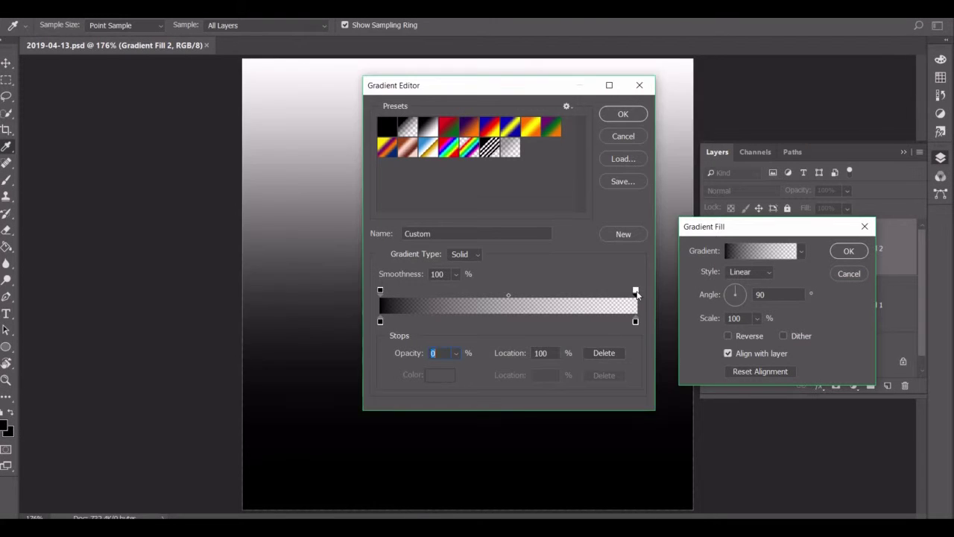
text(100)
click(380, 321)
click(431, 374)
click(890, 199)
click(461, 318)
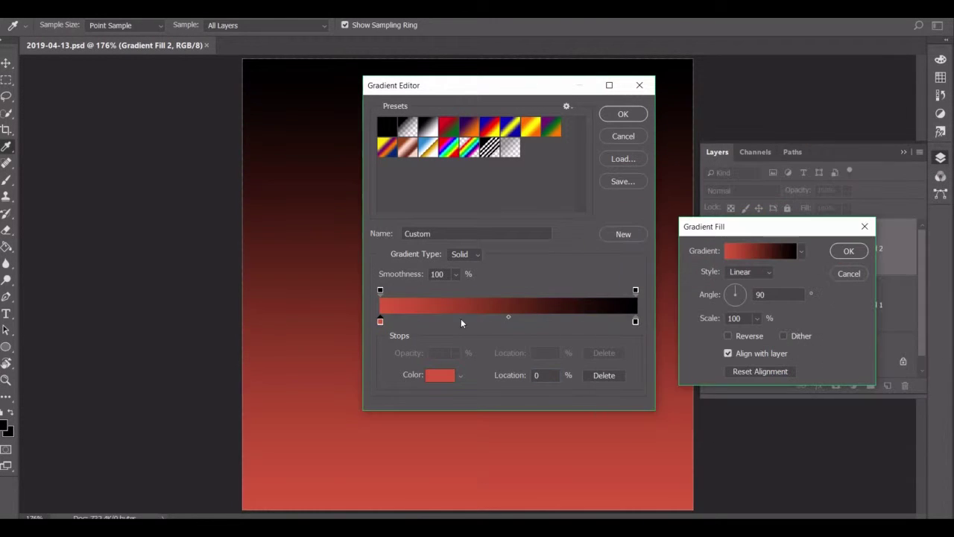
text(25)
click(450, 376)
text(7f7da7)
key(Return)
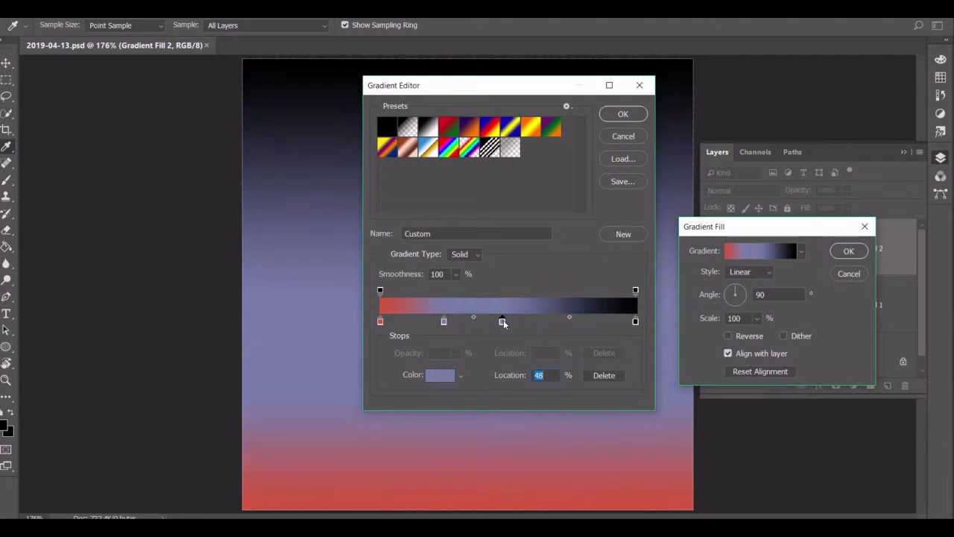
Add a middle stop 885053, a lavender 7f7da7 stop at 75%, and a red d55743 end stop
click(507, 321)
click(440, 375)
text(885053)
key(Return)
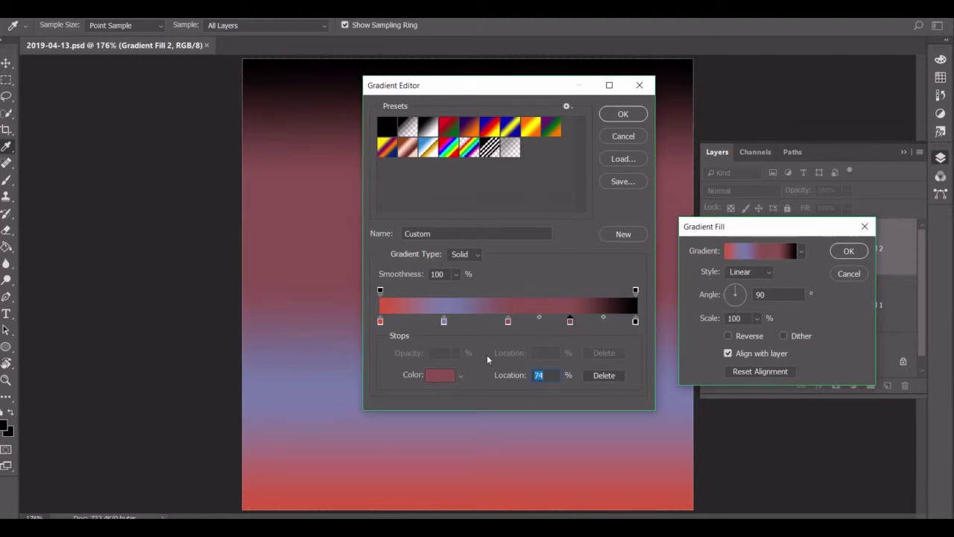
click(572, 320)
click(443, 379)
text(7f7da7)
key(Return)
click(635, 321)
click(445, 373)
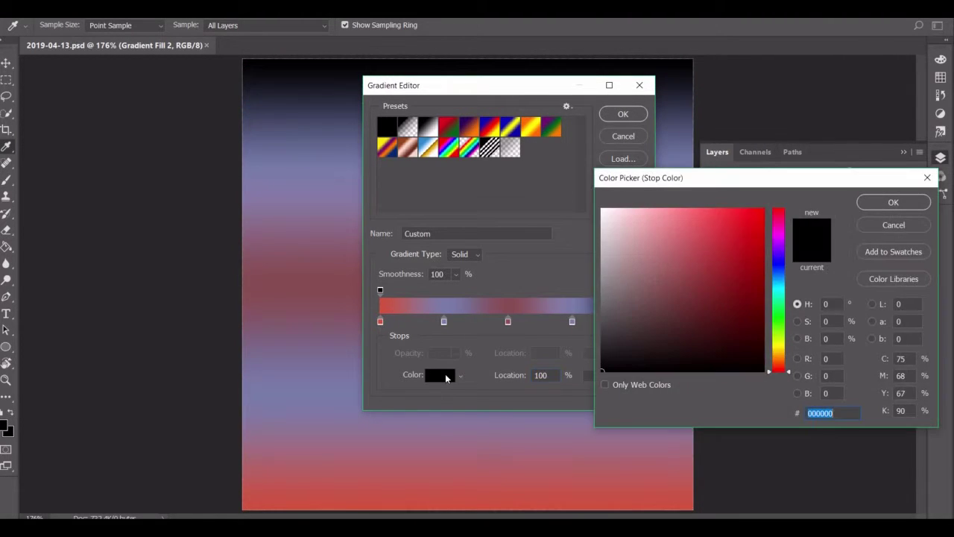
text(d55743)
key(Return)
key(Return)
Accept the gradient, set its style to Radial, and apply the fill
click(746, 271)
click(741, 285)
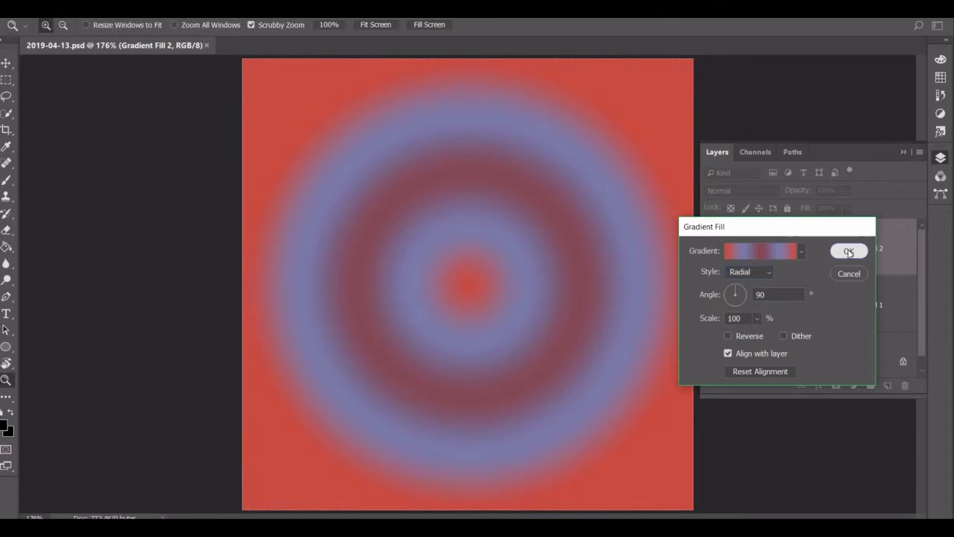
click(845, 251)
Make Gradient Fill 1's gradient fully opaque with a light green c5e3a5 start stop
double_click(748, 304)
click(724, 249)
click(635, 289)
drag(635, 289, 416, 321)
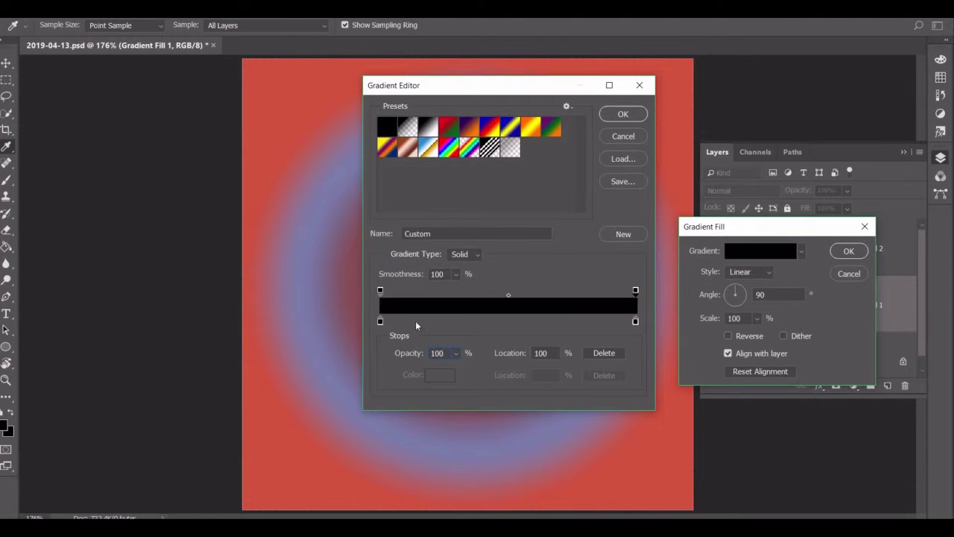
click(380, 320)
click(438, 375)
text(c5e3a5)
key(Return)
Add green stops 9ccfa6 at 25% and a8f0b0 at 50%
click(444, 321)
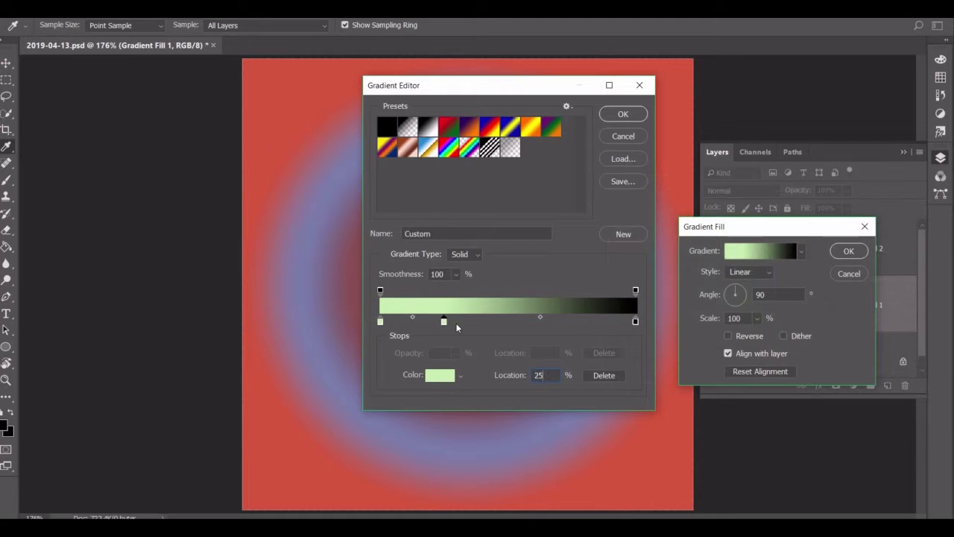
click(440, 375)
text(9ccfa6)
key(Return)
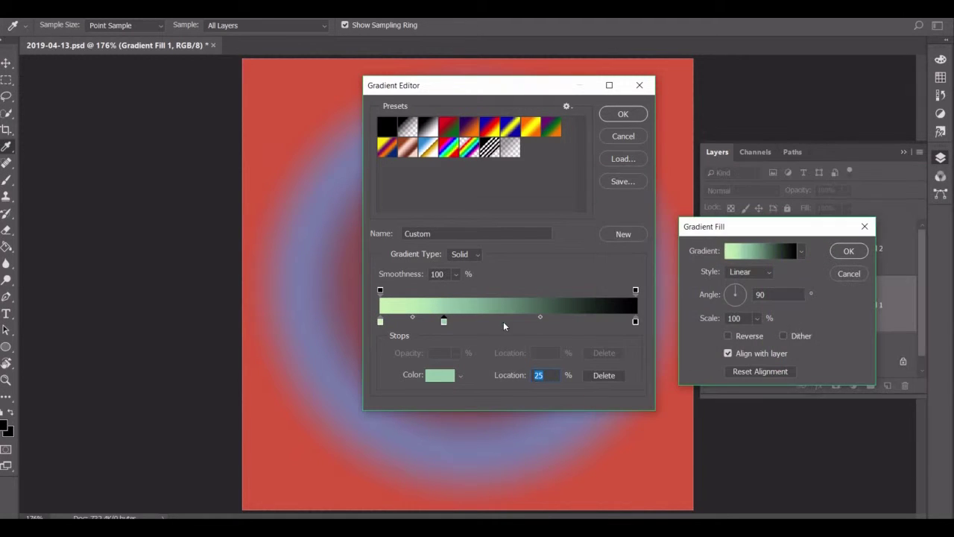
click(506, 321)
click(439, 375)
text(a8f0b0)
key(Return)
Add a 40e0b0 stop at 75%, then recolour stops to 94f0b0 and a8f0b0
click(571, 320)
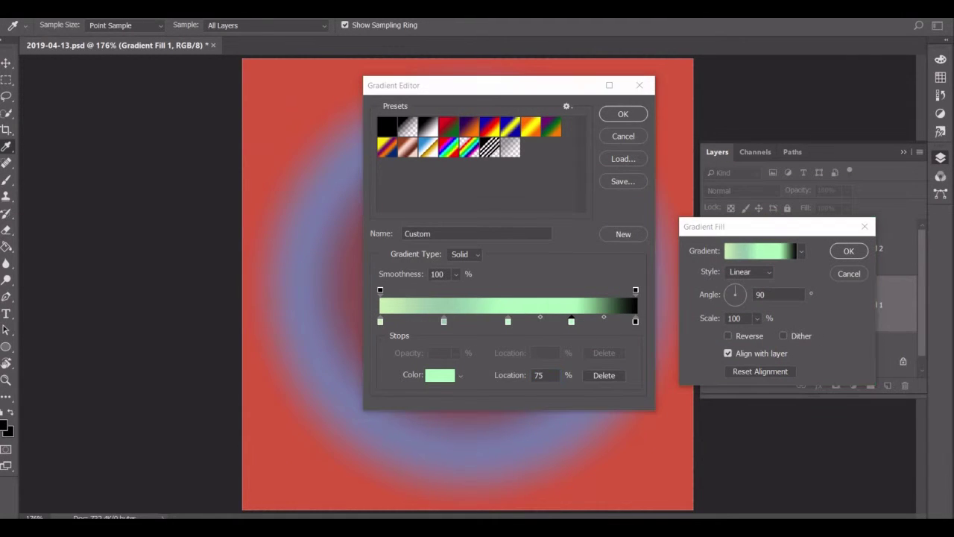
click(440, 375)
text(40e0b0)
key(Return)
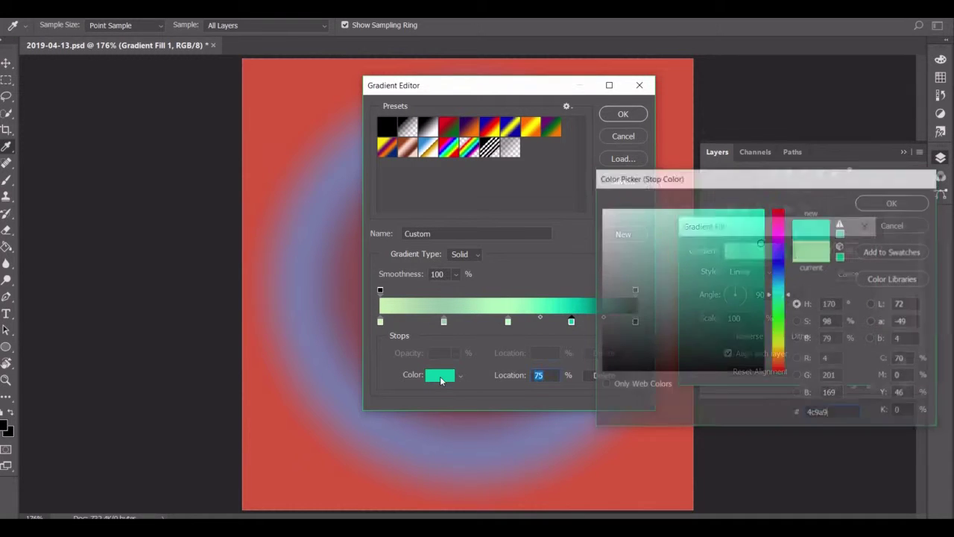
click(444, 320)
click(440, 375)
text(94f0b0)
key(Return)
double_click(571, 320)
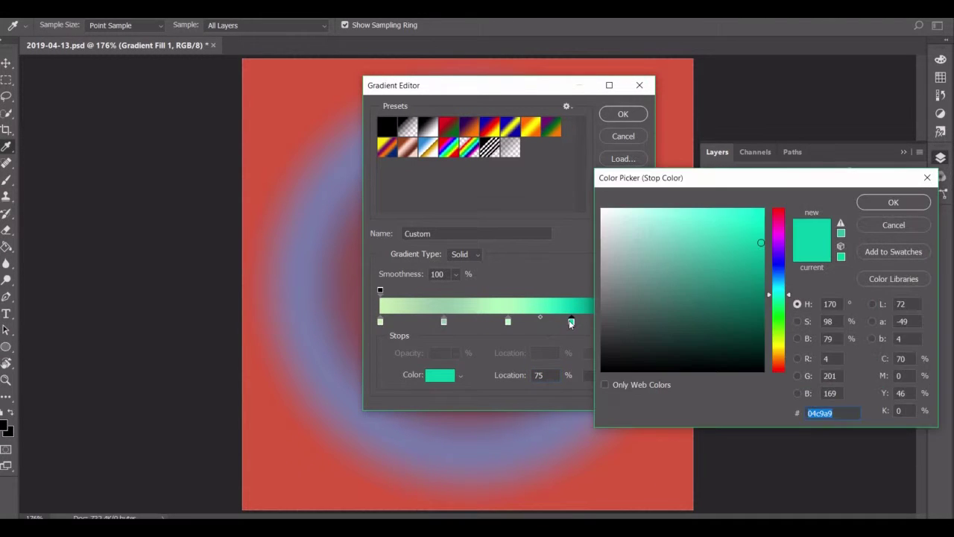
text(a8f0b0)
key(Return)
Change the black end stop to light green a8f0b0 and accept the gradient
click(636, 321)
click(447, 378)
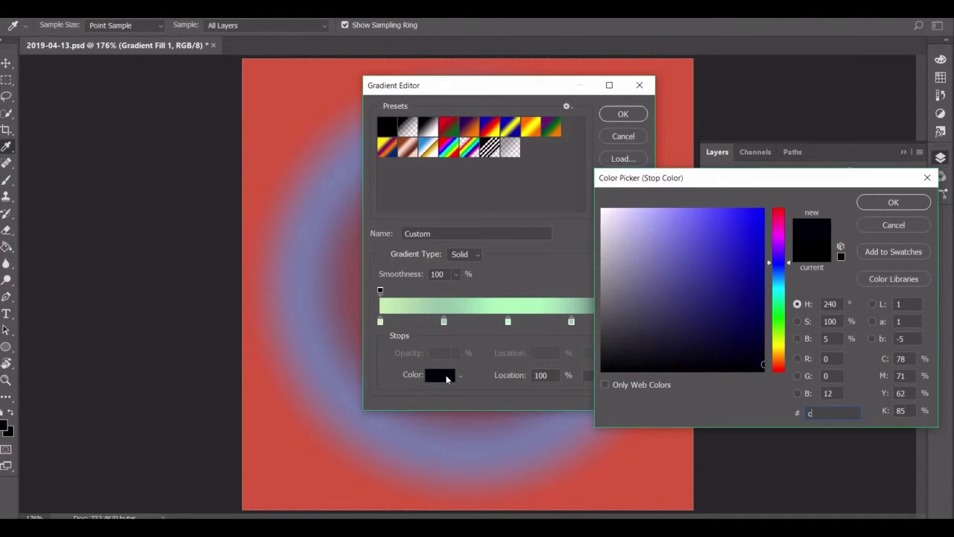
text(0cecae)
key(Return)
click(440, 377)
text(a8f0b0)
key(Return)
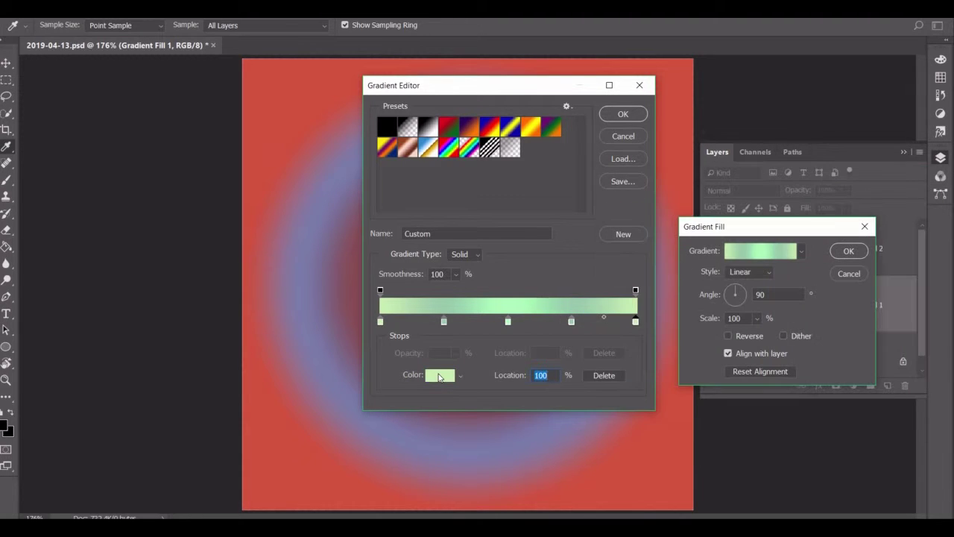
key(Return)
key(Return)
double_click(747, 304)
Apply the green gradient, select Gradient Fill 2's mask, and switch to the Eraser
key(Return)
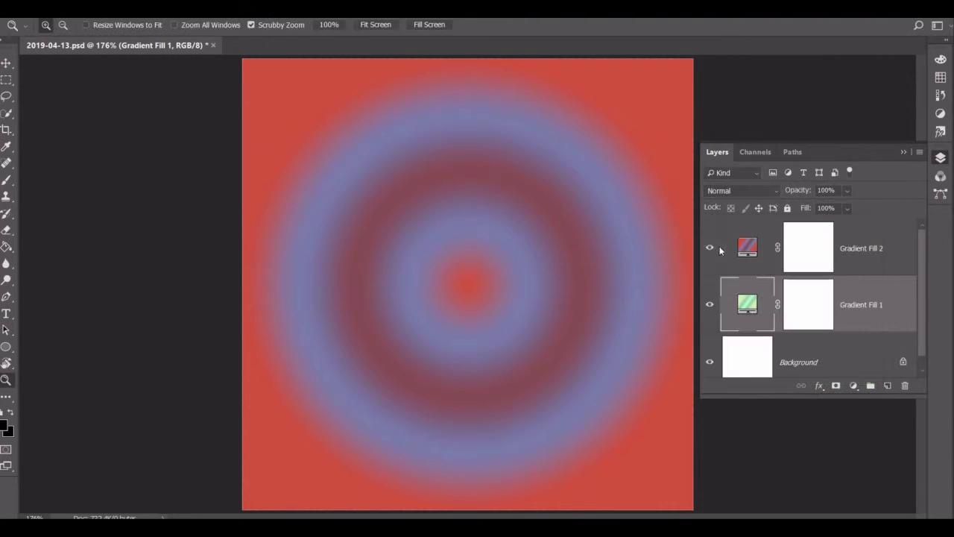
click(709, 248)
click(709, 248)
click(809, 248)
key(e)
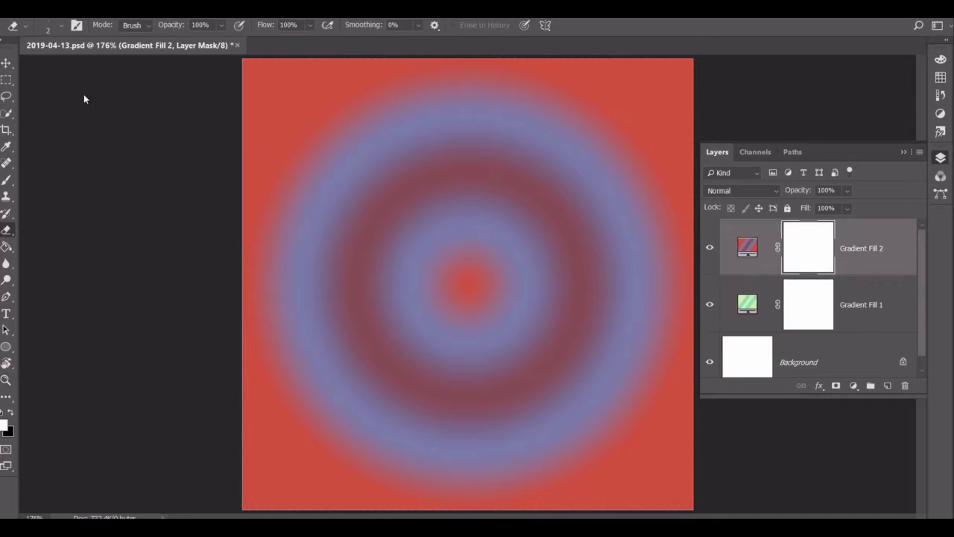
right_click(83, 94)
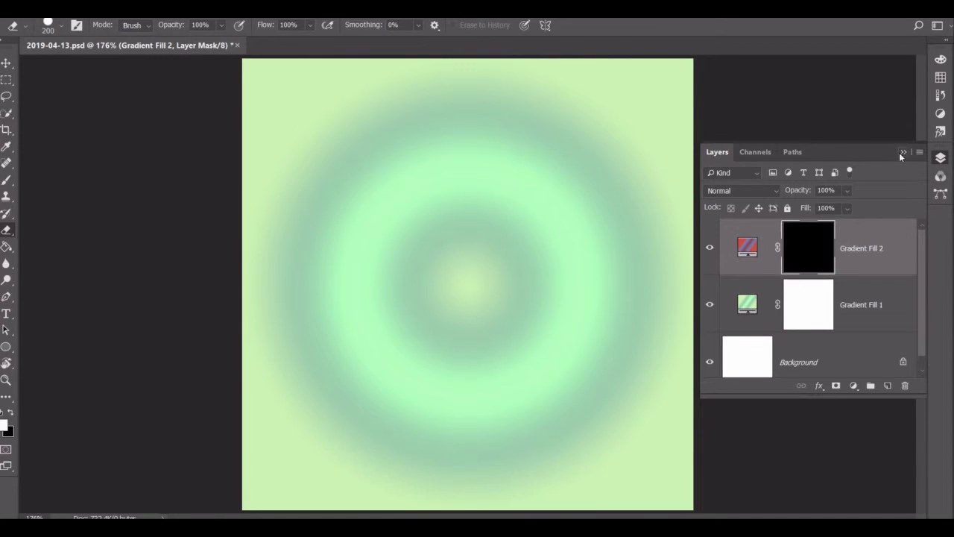
Create a Dual Axis painting symmetry guide scaled to 130%
click(533, 25)
click(567, 53)
click(533, 25)
click(570, 94)
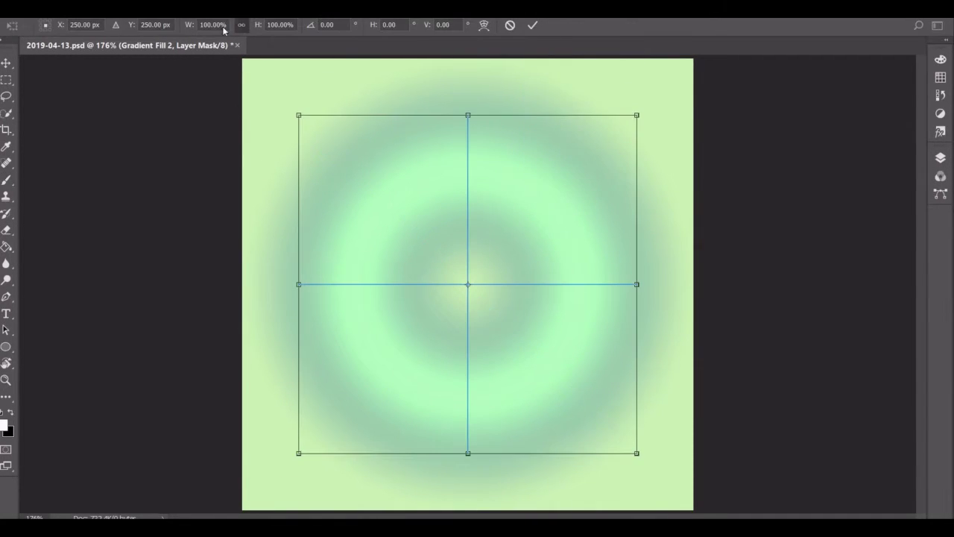
click(209, 24)
text(130)
click(533, 25)
Rename the mandala symmetry path in Paths and zoom in on the canvas centre
key(F7)
click(792, 151)
double_click(792, 182)
text(Mandala Symmetry)
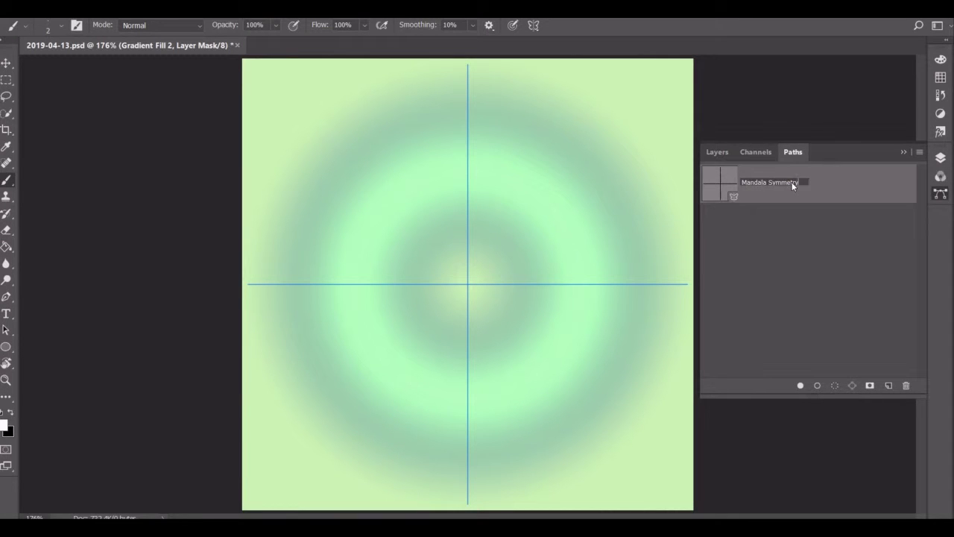
key(Return)
key(F7)
key(z)
click(460, 293)
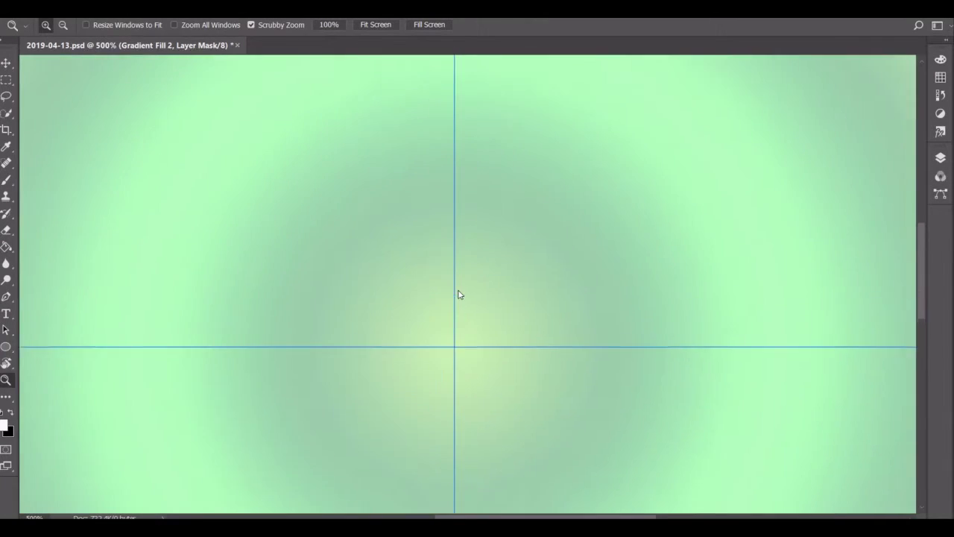
Brush a symmetric circle, then mirrored kite-shaped petal outlines around it on the mask
key(b)
click(455, 328)
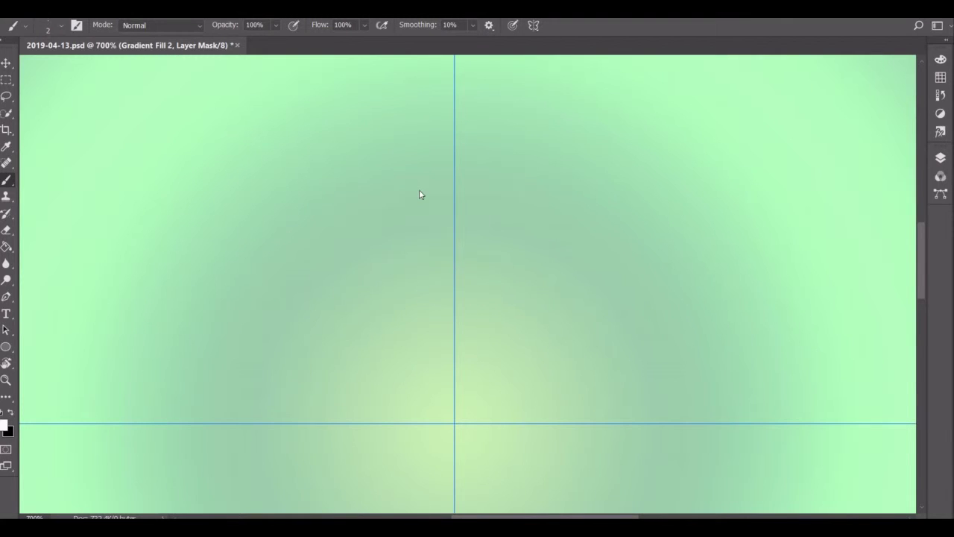
mouse_move(455, 248)
mouse_down()
mouse_move(486, 254)
mouse_move(459, 399)
mouse_up()
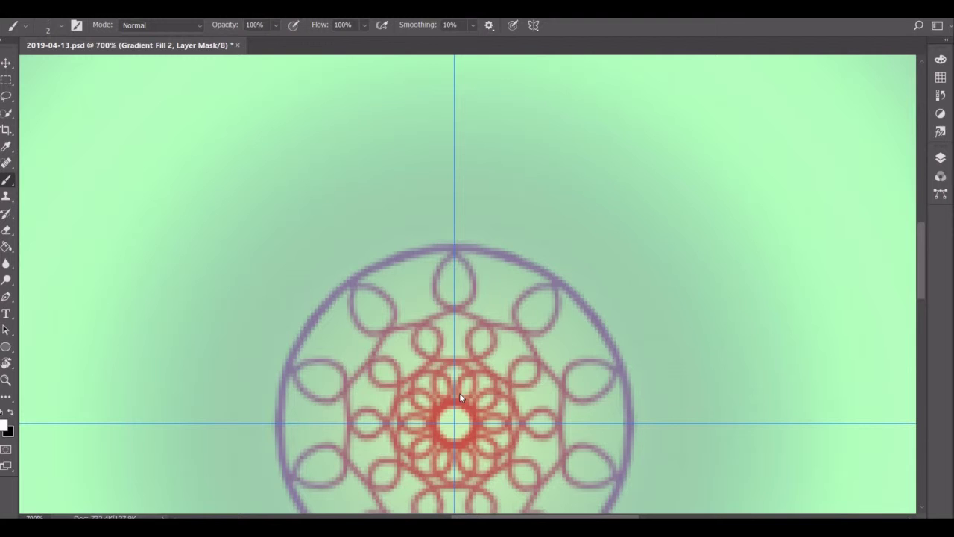
scroll(491, 357, up, 3)
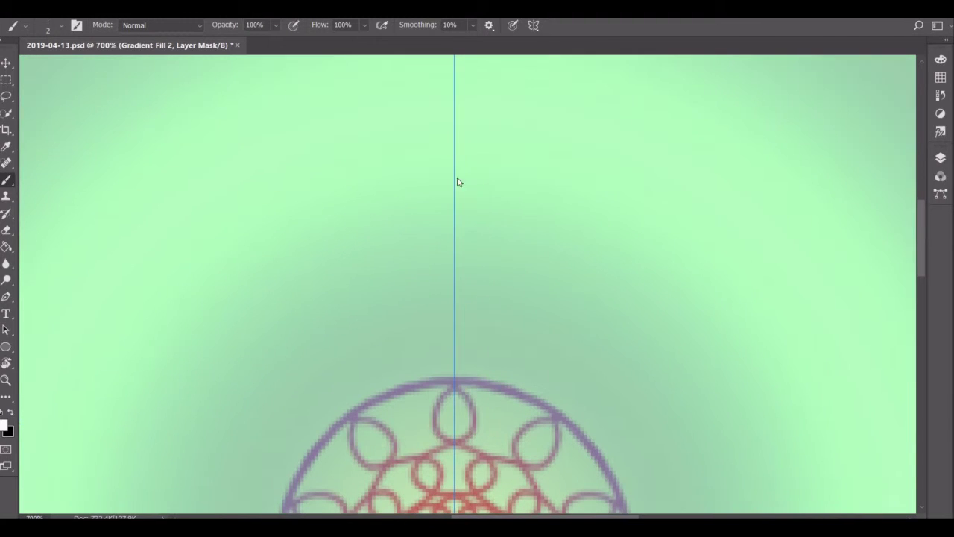
mouse_move(455, 382)
mouse_down()
mouse_move(519, 279)
mouse_move(455, 379)
mouse_up()
key(ctrl+z)
mouse_move(522, 271)
mouse_down()
mouse_move(456, 167)
mouse_move(454, 376)
mouse_up()
click(525, 273)
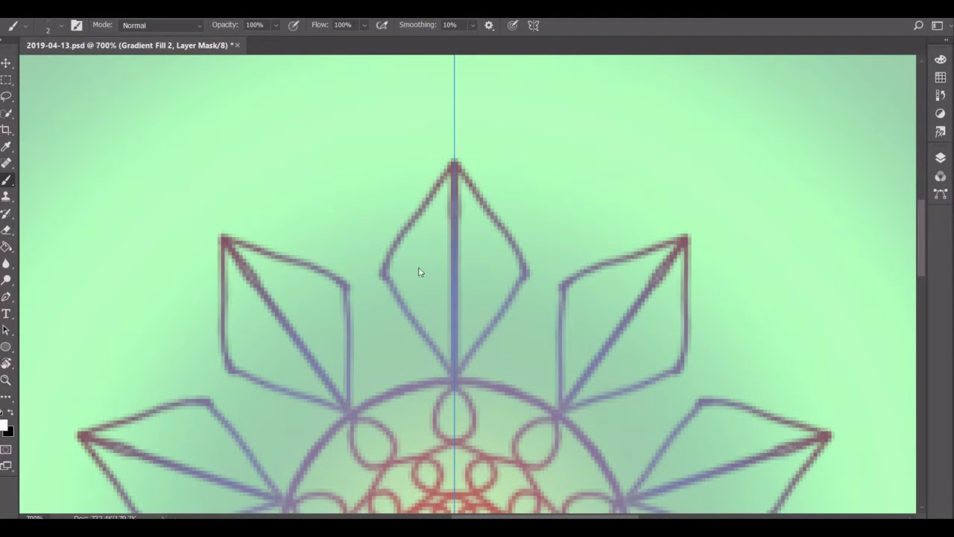
Set the Eraser to 20 px and remove the stray line near the top petal tip
key(e)
click(48, 24)
double_click(120, 49)
text(20)
key(Return)
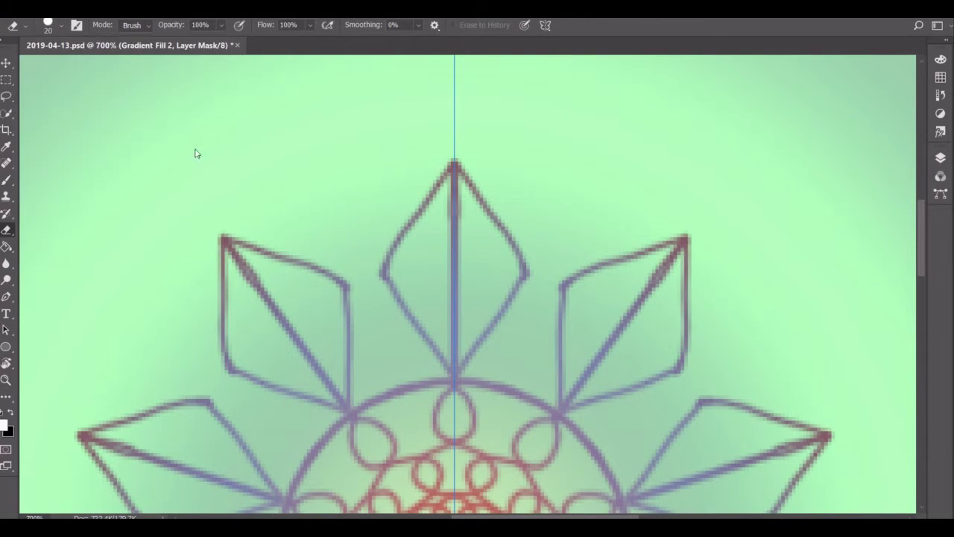
click(48, 25)
key(Return)
mouse_move(457, 218)
mouse_down()
mouse_move(456, 191)
mouse_move(455, 224)
mouse_up()
Brush a horizontal crossbar and radial fan lines from the tip inside the top petal
key(b)
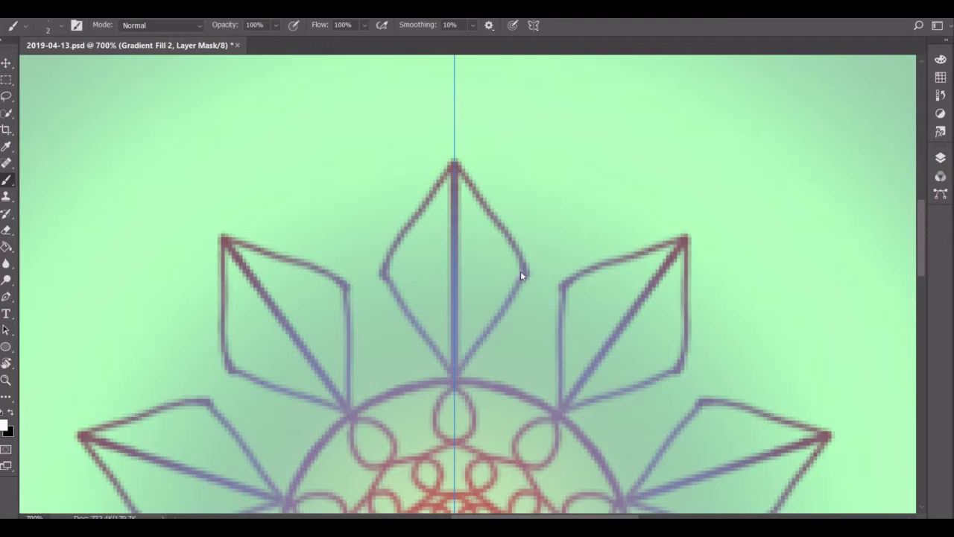
drag(520, 273, 385, 273)
key(ctrl+z)
drag(468, 276, 524, 274)
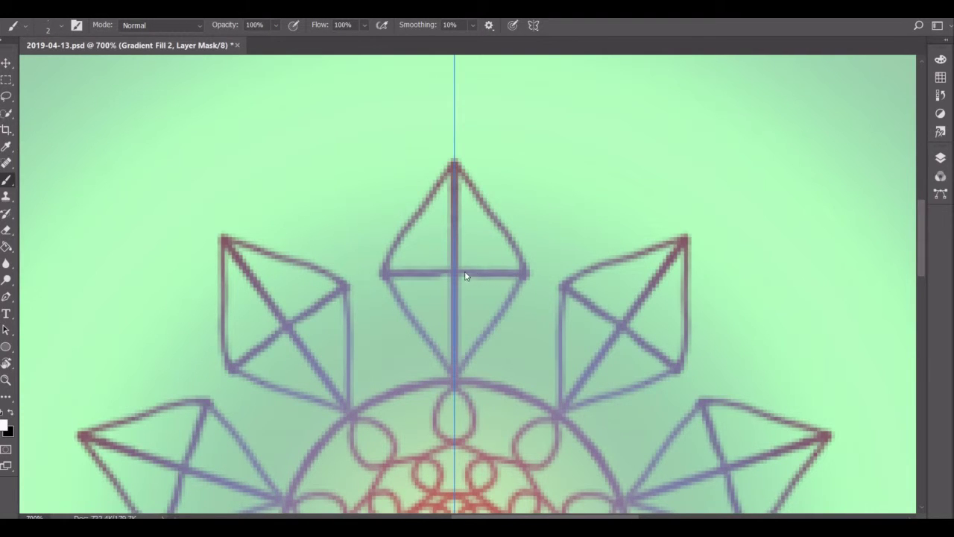
mouse_move(456, 170)
mouse_down()
mouse_move(477, 269)
mouse_move(436, 270)
mouse_move(494, 268)
mouse_up()
mouse_move(453, 170)
mouse_down()
mouse_move(417, 267)
mouse_move(478, 270)
mouse_up()
drag(454, 170, 444, 241)
key(ctrl+z)
mouse_move(457, 170)
mouse_down()
mouse_move(470, 270)
mouse_move(507, 244)
mouse_move(458, 272)
mouse_move(484, 318)
mouse_up()
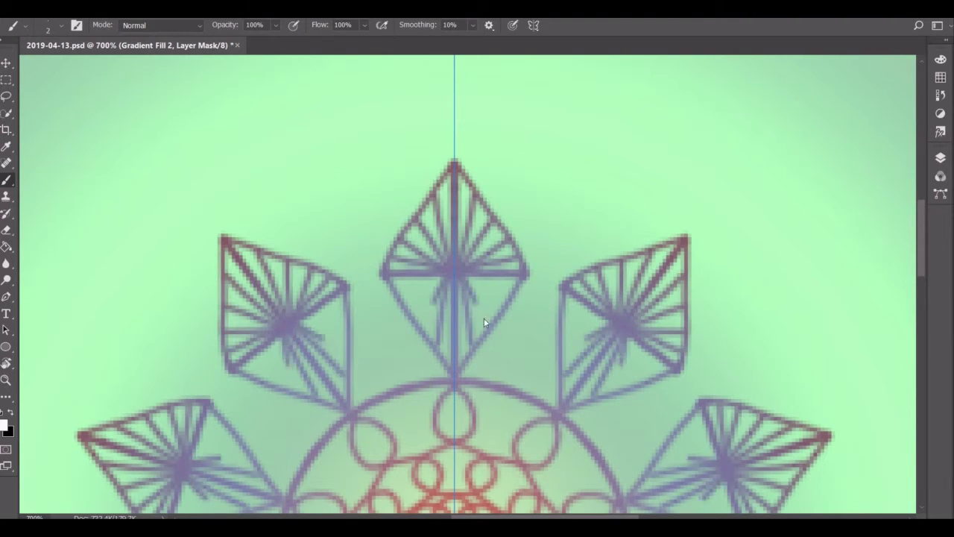
Add radial lines from the crossbar centre and V shapes in the gaps between petals
mouse_move(456, 273)
mouse_down()
mouse_move(418, 332)
mouse_move(522, 282)
mouse_up()
mouse_move(456, 273)
mouse_down()
mouse_move(515, 297)
mouse_move(533, 346)
mouse_up()
key(ctrl+z)
mouse_move(546, 281)
mouse_down()
mouse_move(485, 350)
mouse_move(548, 367)
mouse_up()
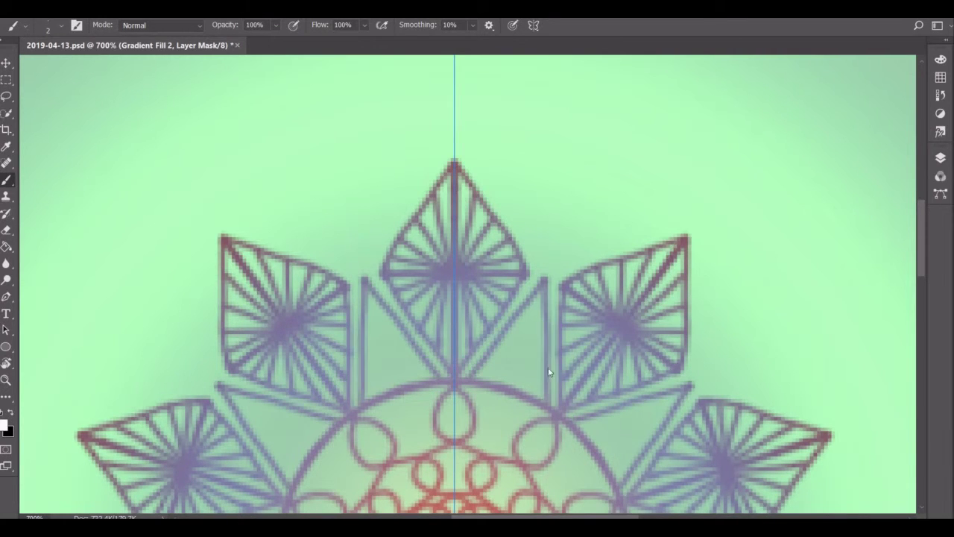
drag(564, 319, 562, 415)
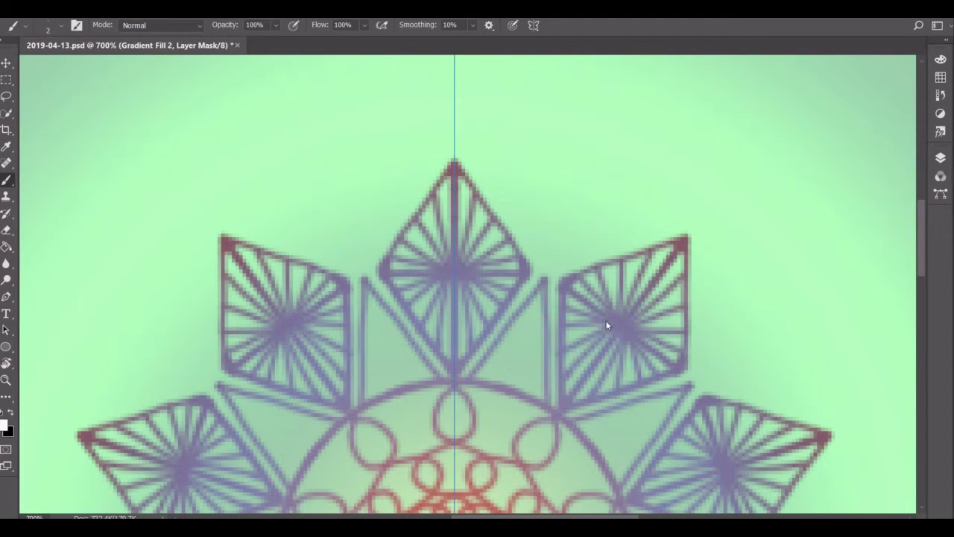
mouse_move(536, 326)
mouse_down()
mouse_move(519, 384)
mouse_move(471, 249)
mouse_up()
scroll(532, 345, up, 2)
Outline a pentagon gem above each petal and draw facet lines inside it
mouse_move(684, 318)
mouse_down()
mouse_move(650, 241)
mouse_move(626, 219)
mouse_move(607, 223)
mouse_move(566, 195)
mouse_move(474, 249)
mouse_up()
key(e)
key(b)
drag(566, 196, 579, 278)
drag(580, 278, 640, 221)
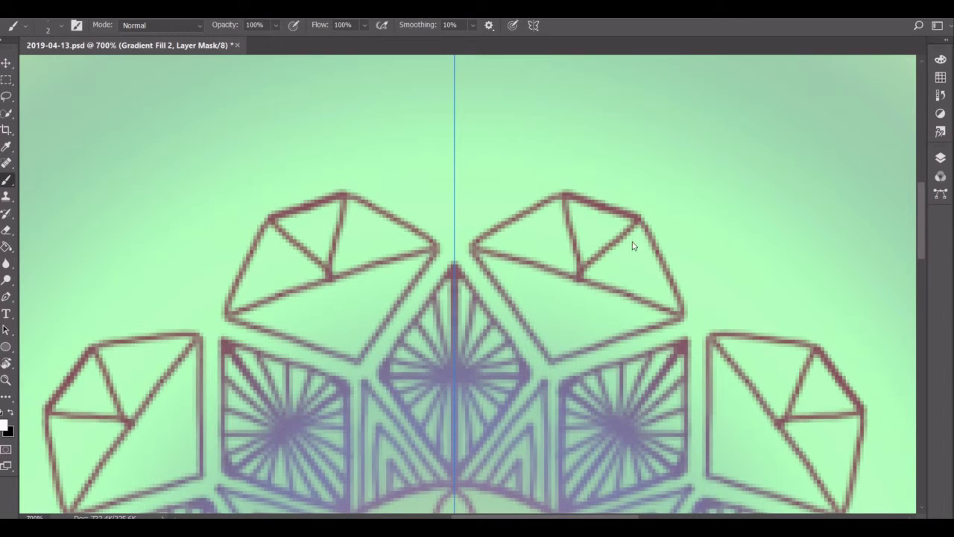
drag(517, 256, 566, 197)
mouse_move(639, 222)
mouse_down()
mouse_move(643, 304)
mouse_move(575, 318)
mouse_up()
Redo the lower facet lines to the gem's left vertex and begin a diamond above the gems
key(ctrl+z)
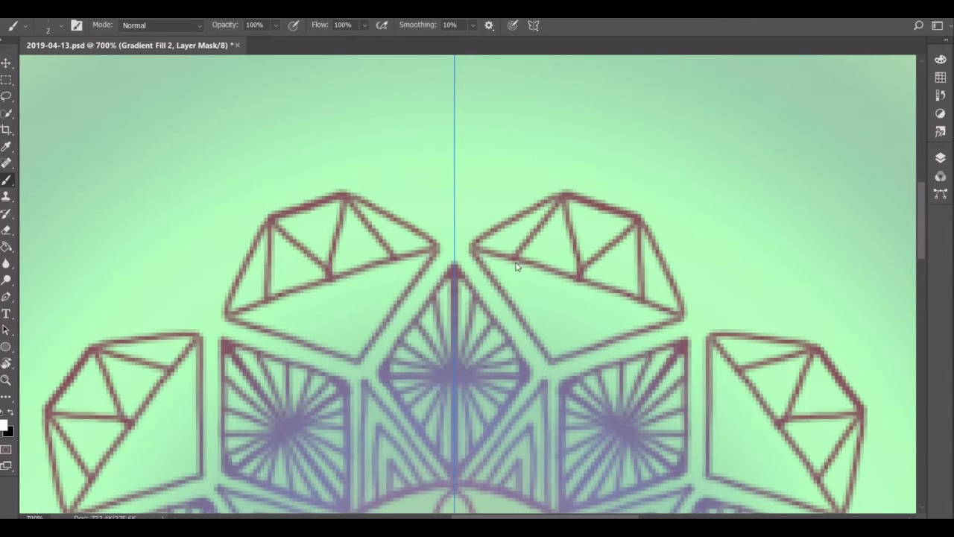
mouse_move(517, 257)
mouse_down()
mouse_move(579, 278)
mouse_move(552, 355)
mouse_up()
key(ctrl+z)
drag(579, 278, 551, 356)
scroll(466, 198, up, 3)
scroll(466, 199, up, 2)
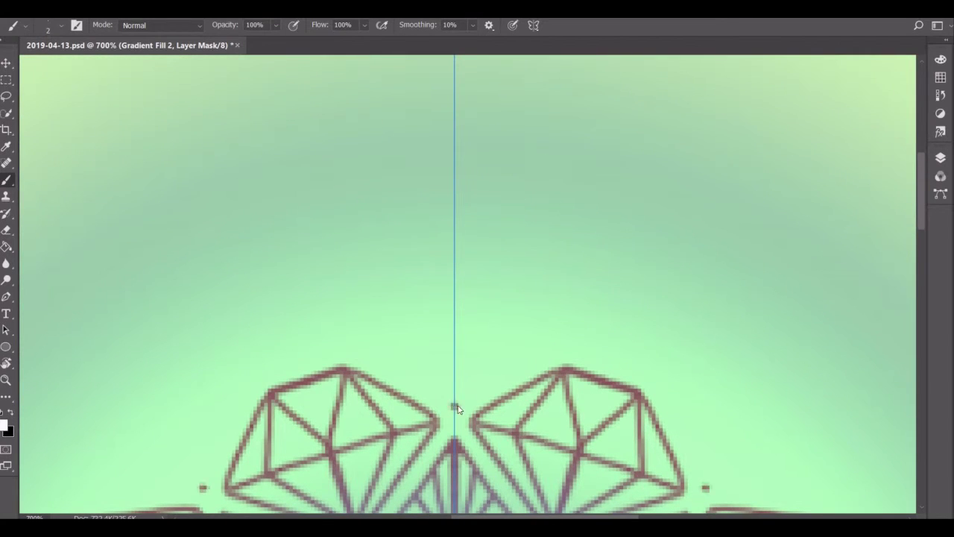
mouse_move(457, 409)
mouse_down()
mouse_move(603, 319)
mouse_move(534, 297)
mouse_up()
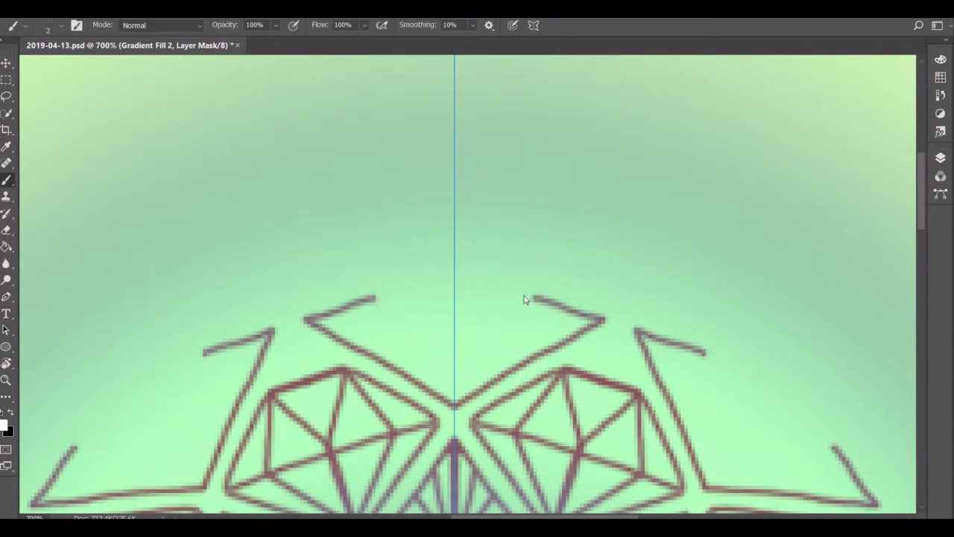
Finish the diamond and side quadrilateral outlines, trying radial lines inside and then undoing them
key(ctrl+z)
drag(468, 247, 602, 320)
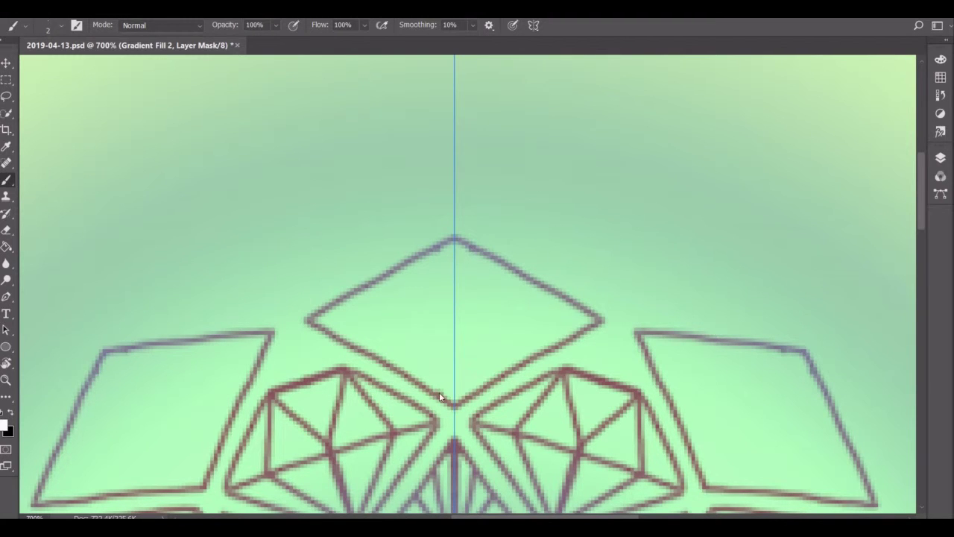
drag(468, 247, 437, 389)
mouse_move(489, 263)
mouse_down()
mouse_move(467, 315)
mouse_move(411, 379)
mouse_up()
drag(394, 275, 518, 367)
drag(389, 295, 541, 351)
drag(340, 300, 578, 341)
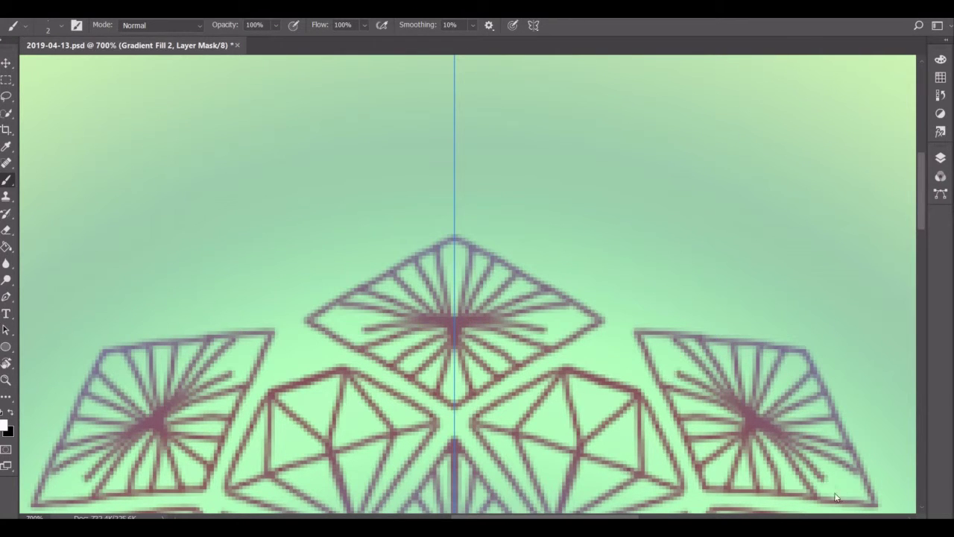
key(ctrl+z)
key(ctrl+z)
key(ctrl+z)
key(ctrl+z)
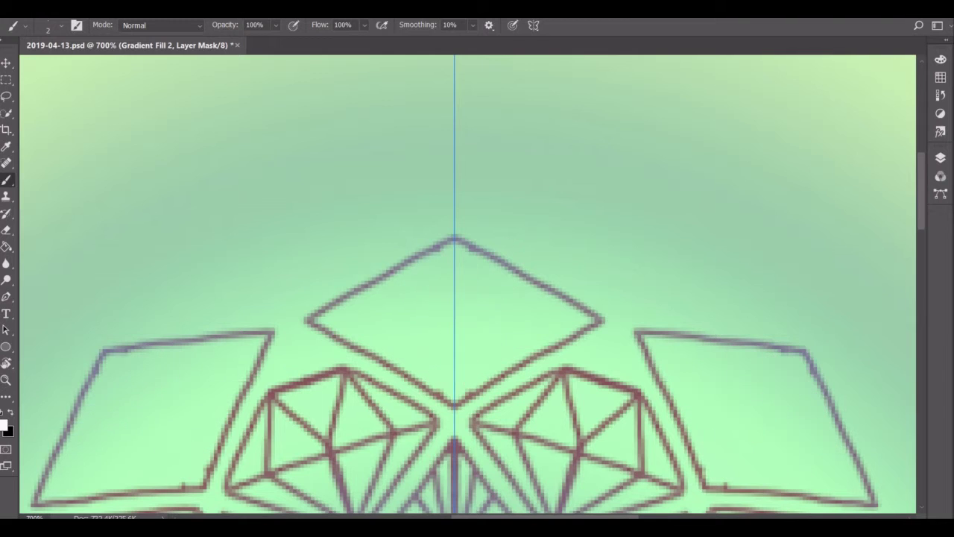
Replace trial V strokes with nested concentric arcs in the diamond's corners
drag(445, 246, 452, 399)
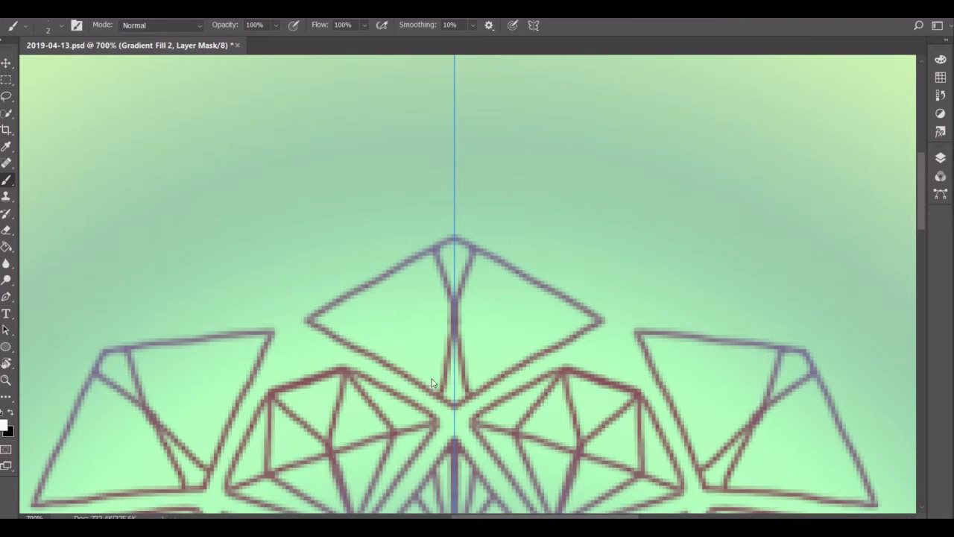
mouse_move(495, 260)
mouse_down()
mouse_move(448, 329)
mouse_move(392, 361)
mouse_up()
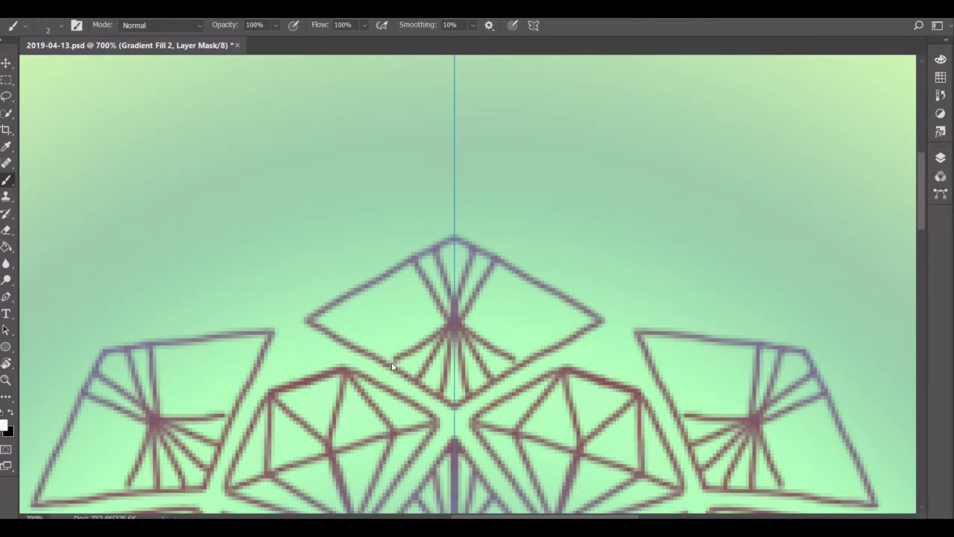
key(ctrl+z)
key(ctrl+z)
key(ctrl+z)
key(ctrl+z)
key(ctrl+z)
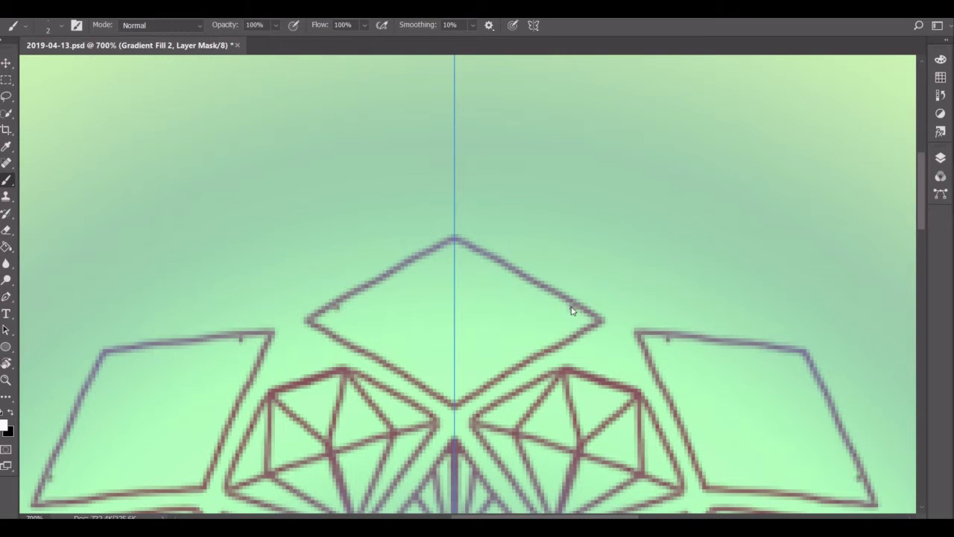
drag(555, 294, 543, 334)
mouse_move(433, 257)
mouse_down()
mouse_move(454, 260)
mouse_move(462, 401)
mouse_move(449, 299)
mouse_move(534, 362)
mouse_up()
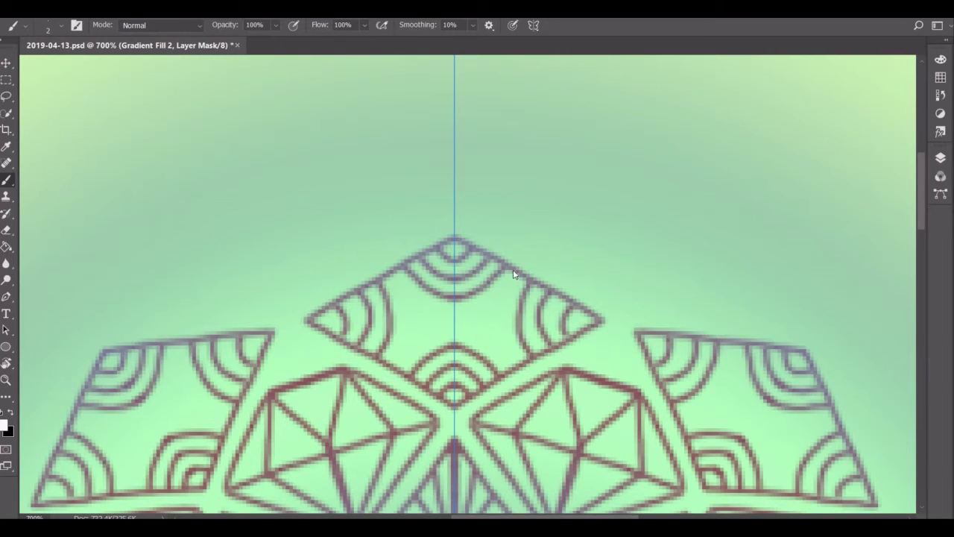
mouse_move(513, 274)
mouse_down()
mouse_move(492, 328)
mouse_move(475, 335)
mouse_move(515, 283)
mouse_move(456, 334)
mouse_up()
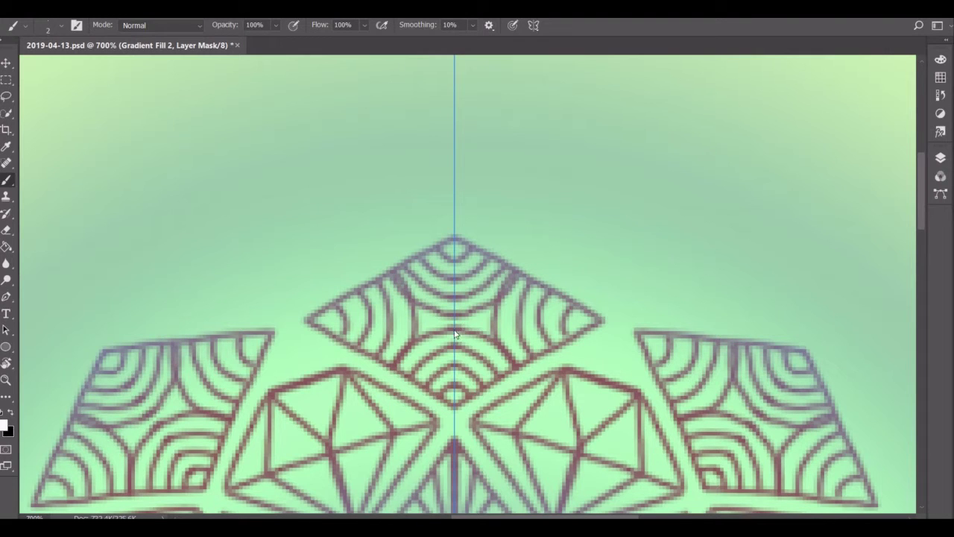
scroll(507, 317, right, 3)
scroll(522, 299, up, 1)
Try upward and heart-shaped scallop strokes above the ring, undoing both
click(488, 368)
drag(489, 368, 470, 201)
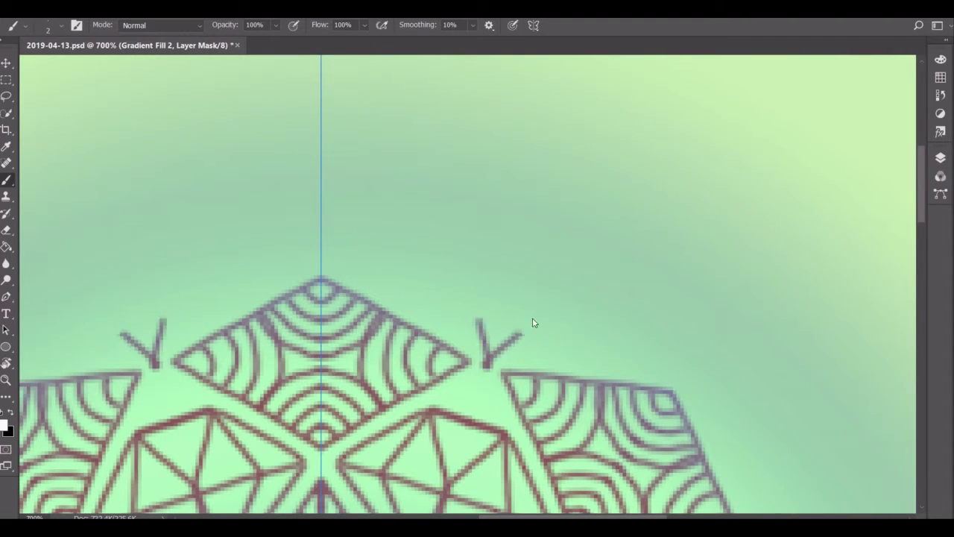
key(ctrl+z)
drag(488, 368, 532, 287)
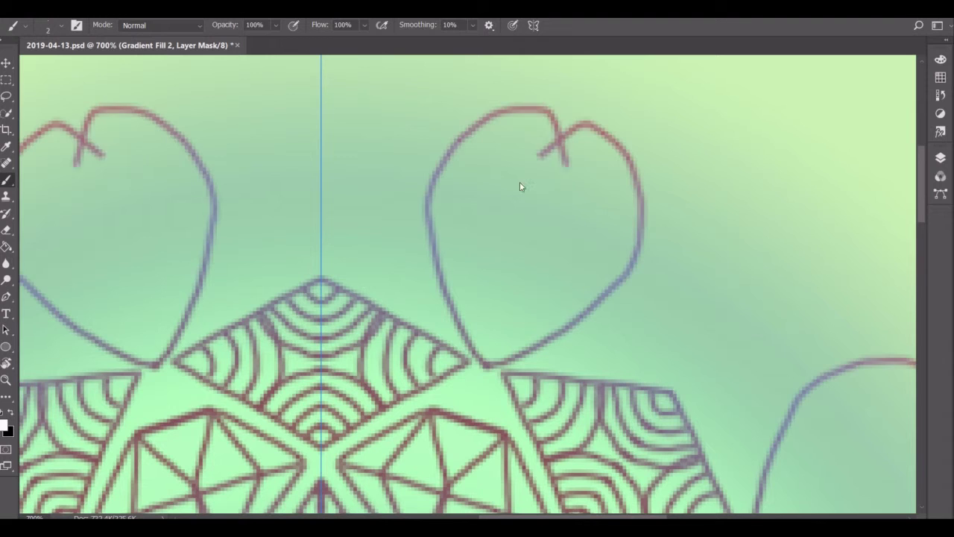
key(ctrl+z)
key(ctrl+z)
scroll(531, 290, up, 1)
scroll(531, 289, down, 2)
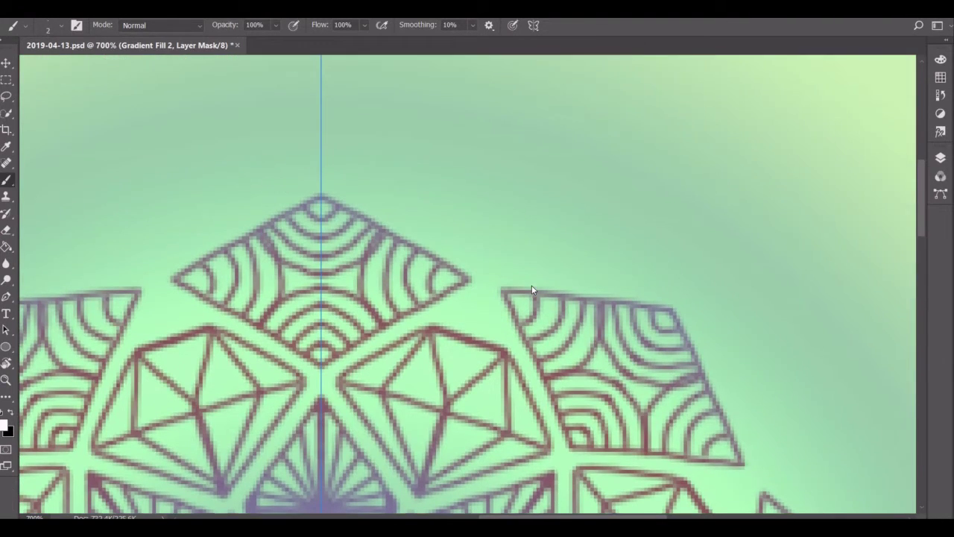
Paint a small mirrored tick above the top tip and fit the mandala in view
key(z)
key(b)
drag(313, 164, 326, 165)
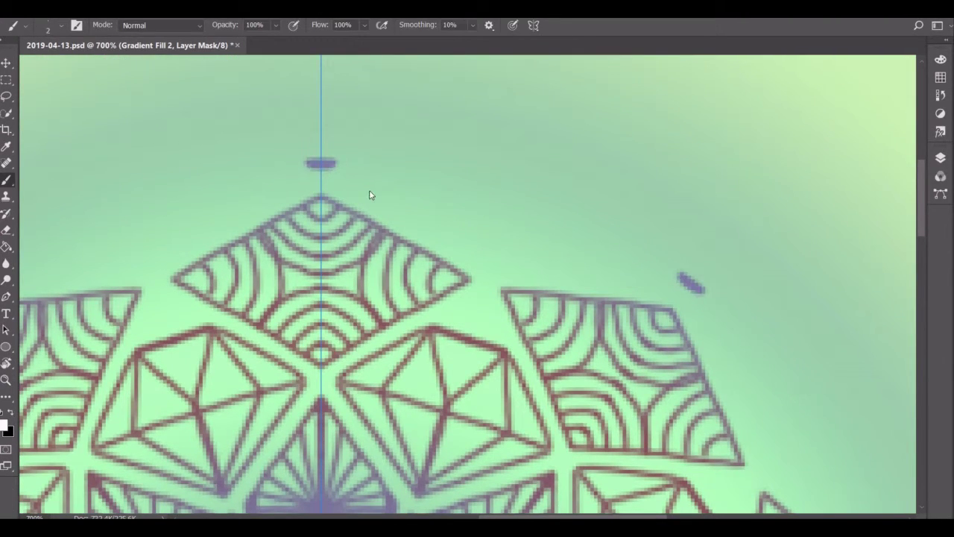
key(z)
key(ctrl+0)
Sample the purple line colour at the mandala's top tip with the Eyedropper
key(u)
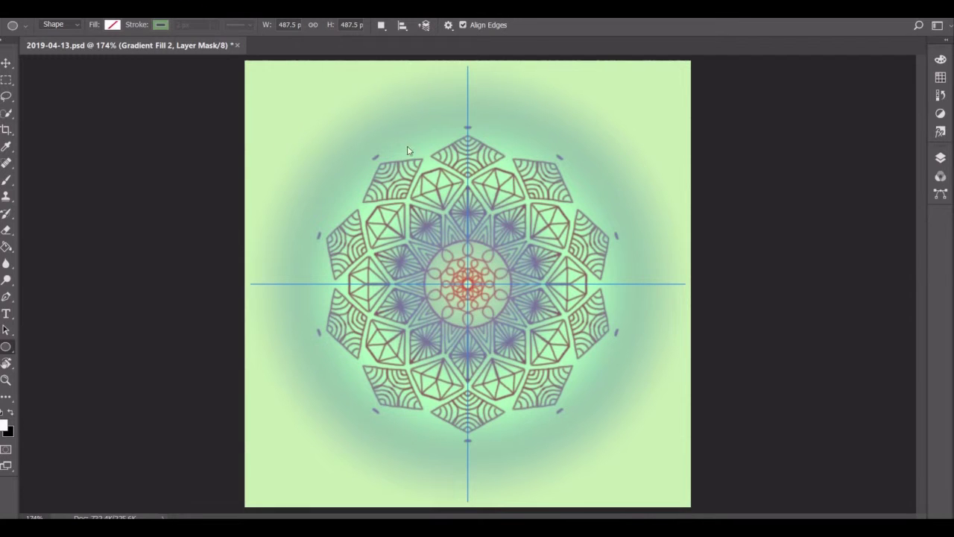
key(i)
click(466, 126)
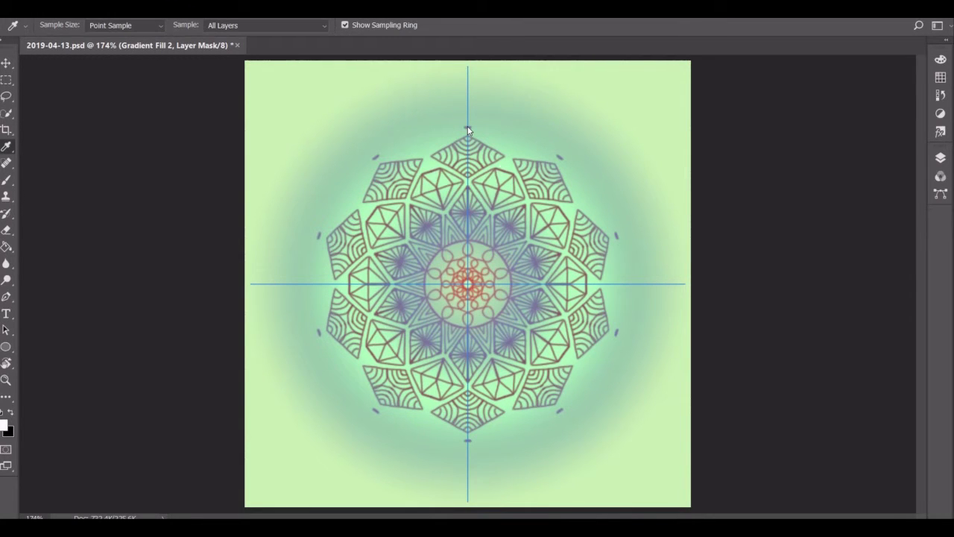
click(466, 127)
Draw an ellipse around the mandala and set it to 350 × 350 px at X/Y 75
key(u)
drag(321, 134, 620, 439)
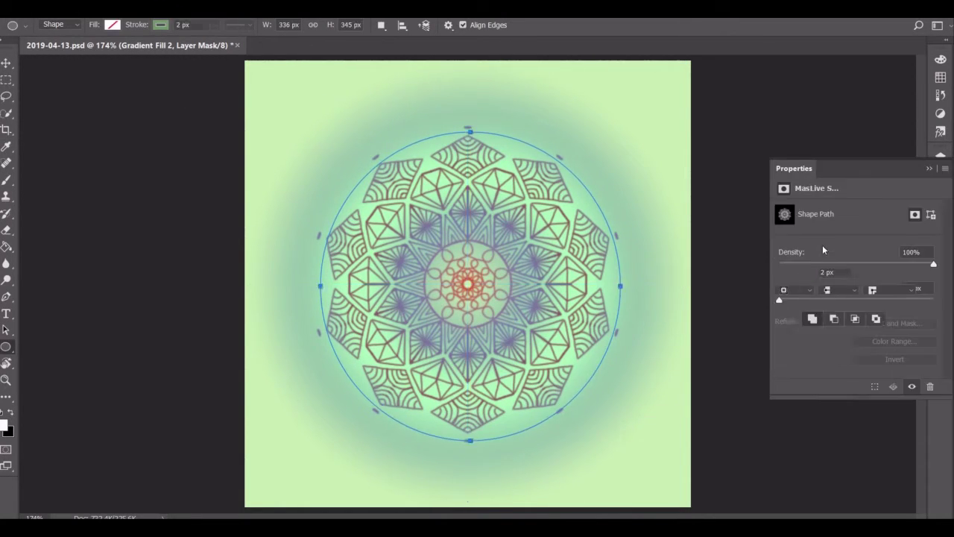
text(350)
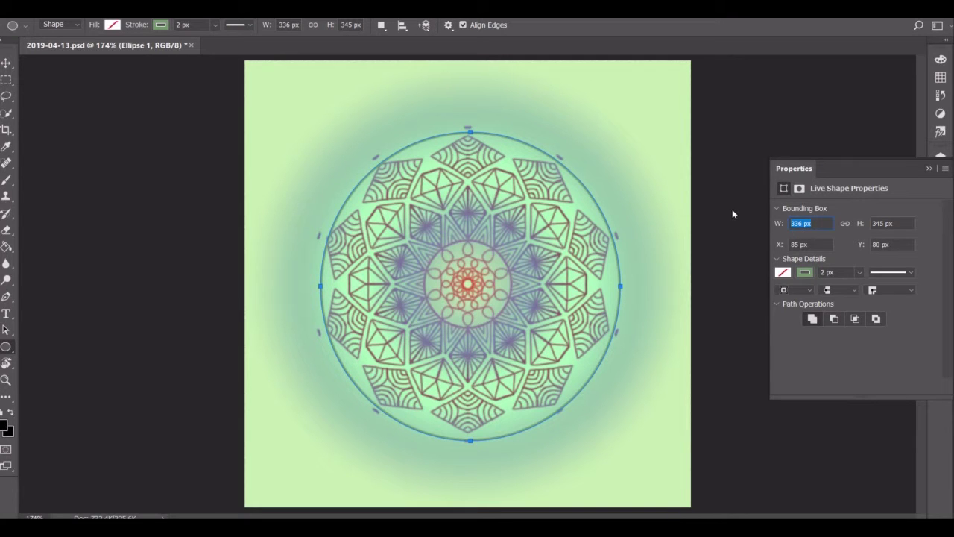
key(Tab)
text(350)
key(Tab)
text(75	75)
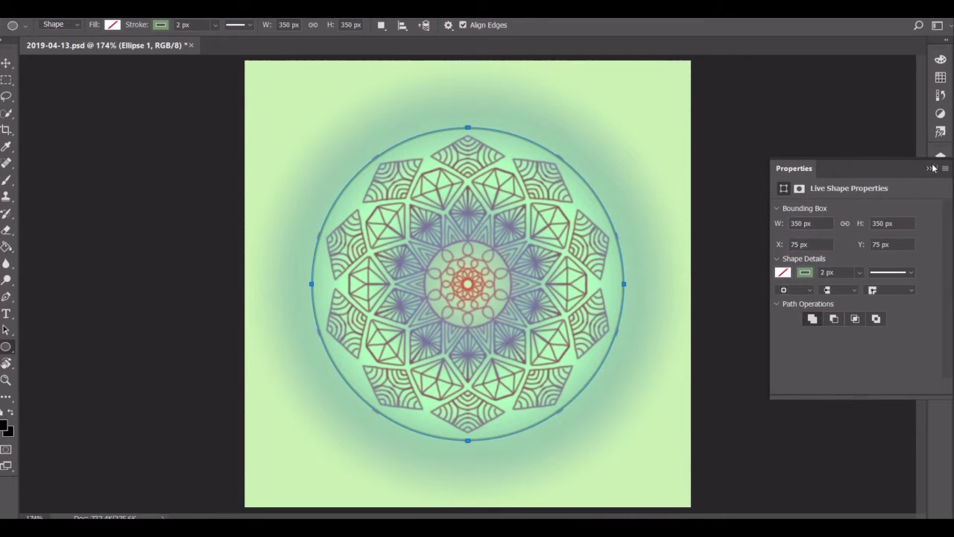
text(z)
click(465, 132)
click(465, 135)
Switch to the Brush and select the Gradient Fill 2 layer mask for painting
key(b)
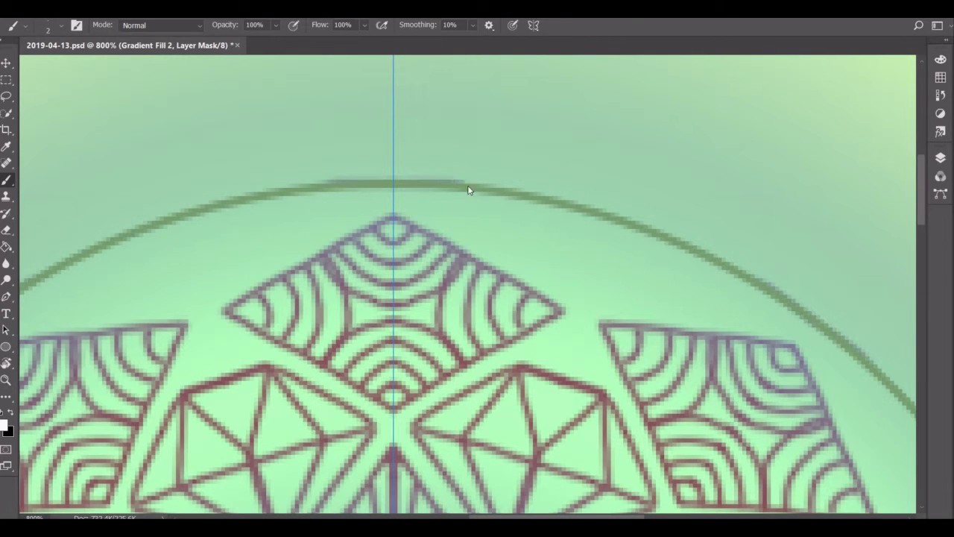
click(940, 158)
right_click(810, 237)
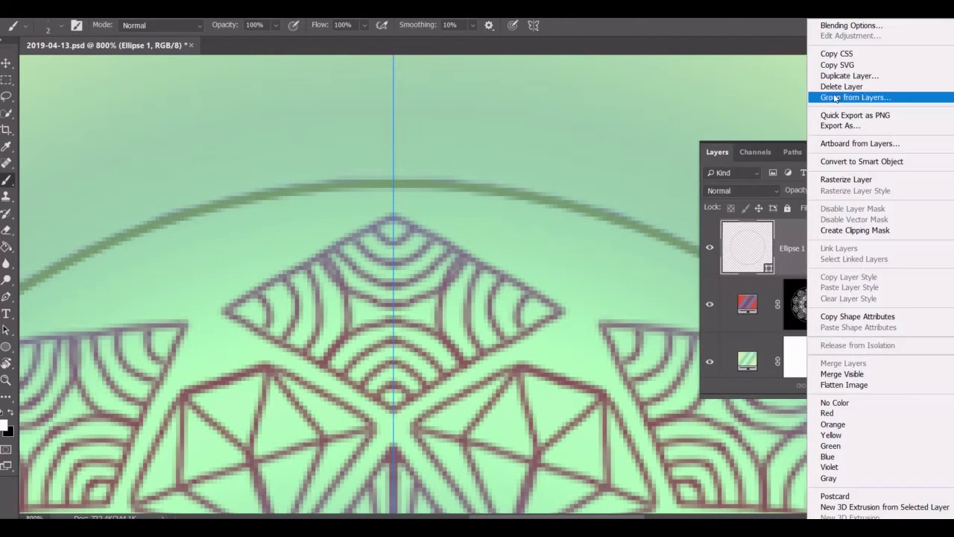
key(Escape)
click(810, 247)
click(940, 158)
scroll(714, 219, up, 3)
Paint the spiked dome on the top axis down to the outer circle, redrawing after undos
scroll(715, 219, up, 3)
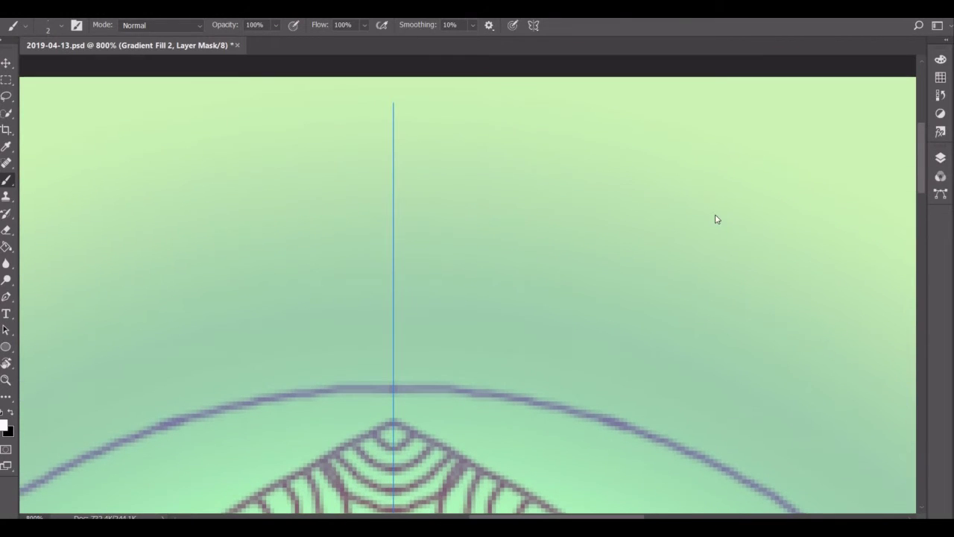
drag(393, 268, 503, 391)
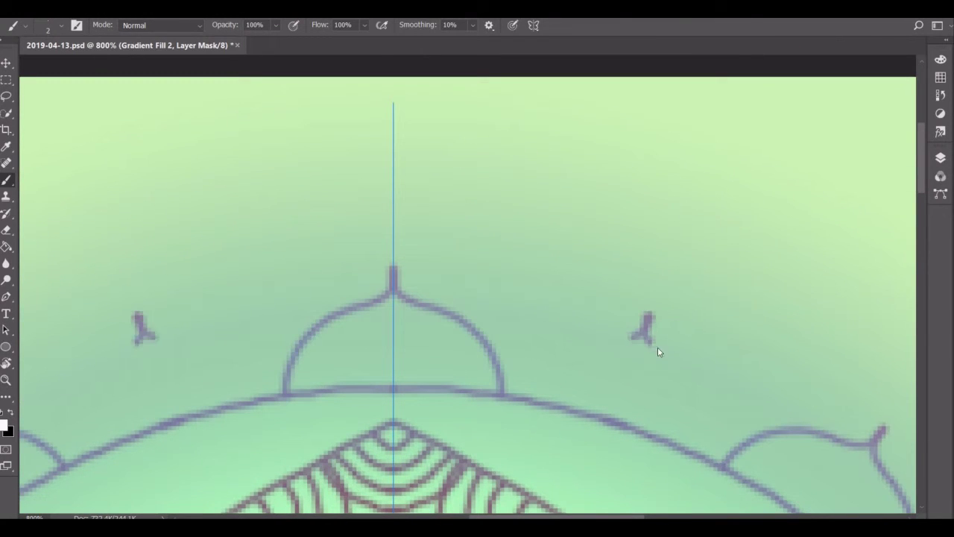
drag(647, 328, 685, 406)
key(ctrl+z)
mouse_move(649, 312)
mouse_down()
mouse_move(713, 383)
mouse_move(727, 464)
mouse_up()
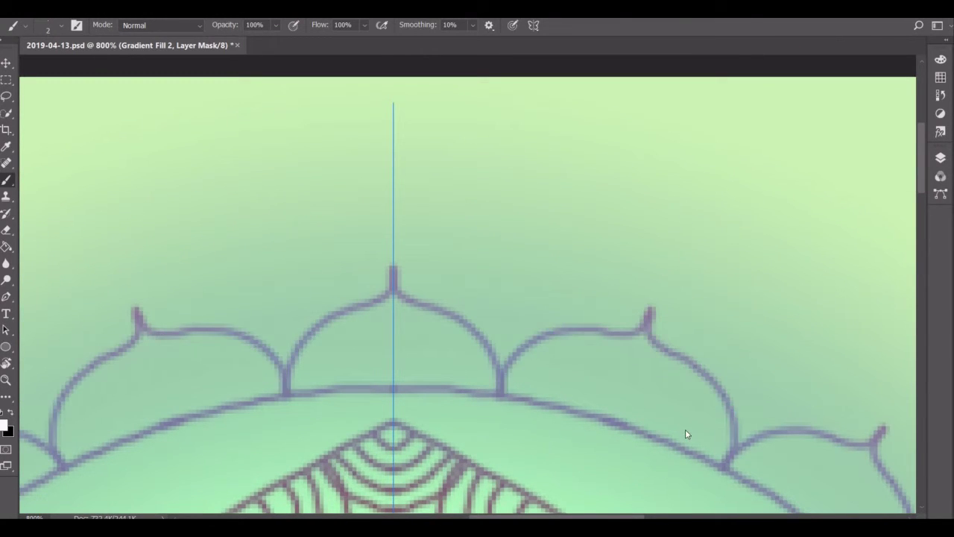
key(ctrl+z)
key(ctrl+z)
key(ctrl+z)
drag(394, 255, 524, 399)
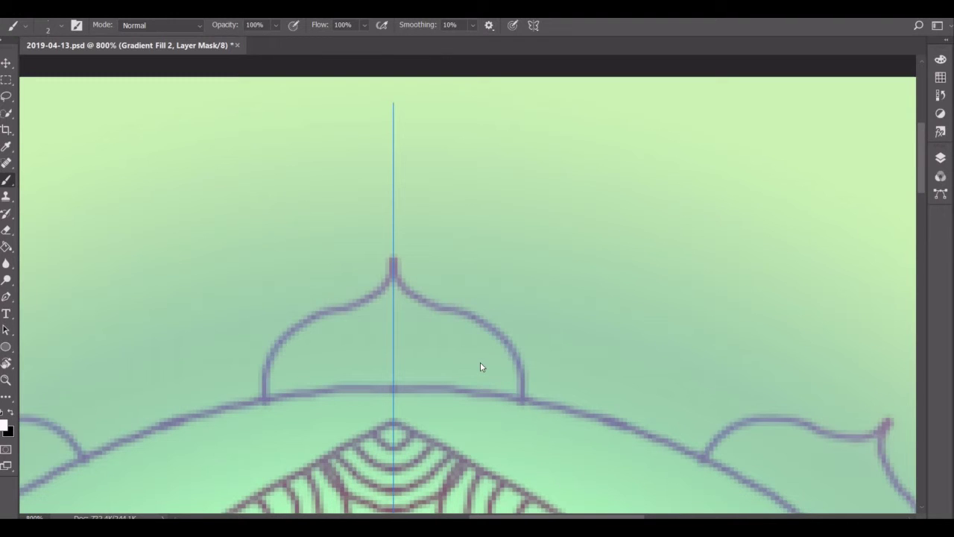
key(ctrl+z)
key(ctrl+z)
key(ctrl+z)
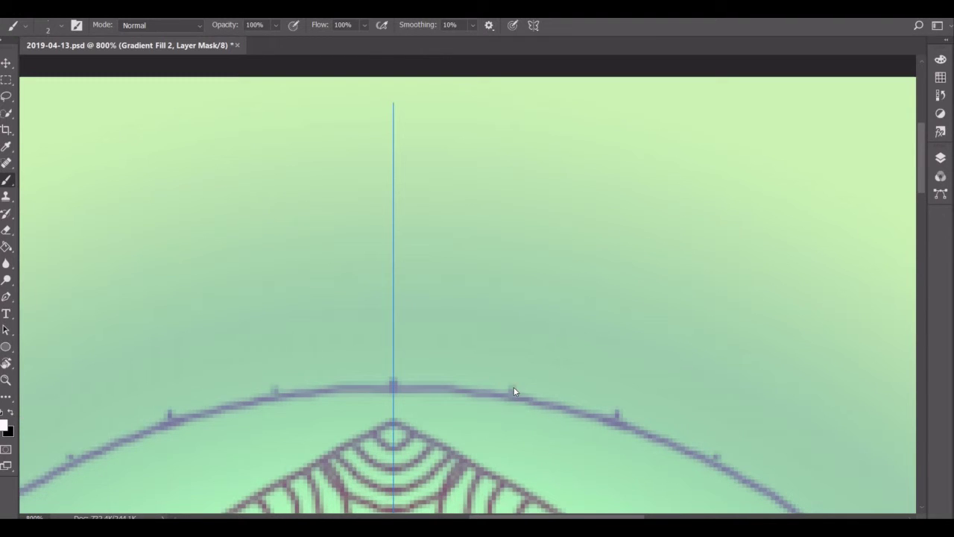
mouse_move(395, 275)
mouse_down()
mouse_move(502, 358)
mouse_move(513, 393)
mouse_up()
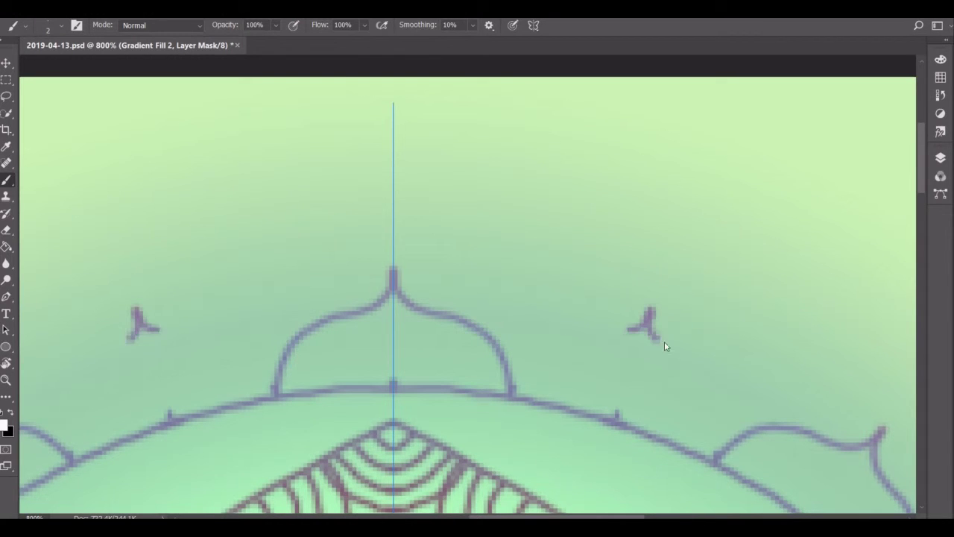
Paint the mirrored side domes from their base on the circle up to the spike
drag(664, 341, 709, 459)
key(ctrl+z)
drag(658, 347, 721, 461)
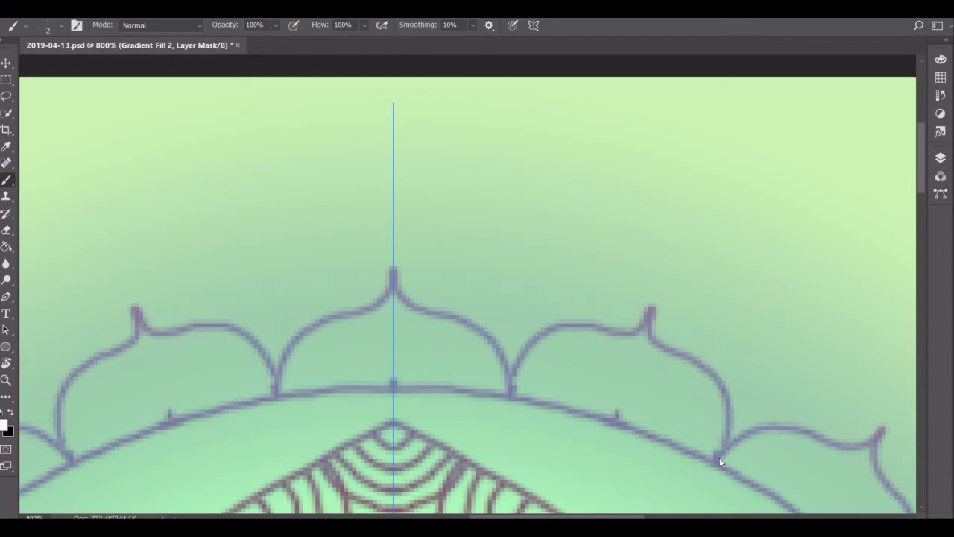
key(ctrl+z)
mouse_move(647, 324)
mouse_down()
mouse_move(720, 459)
mouse_move(656, 342)
mouse_up()
key(ctrl+z)
key(ctrl+z)
drag(717, 454, 657, 316)
Paint a curved inner stroke, radiating spokes and a teardrop petal inside the domes
key(e)
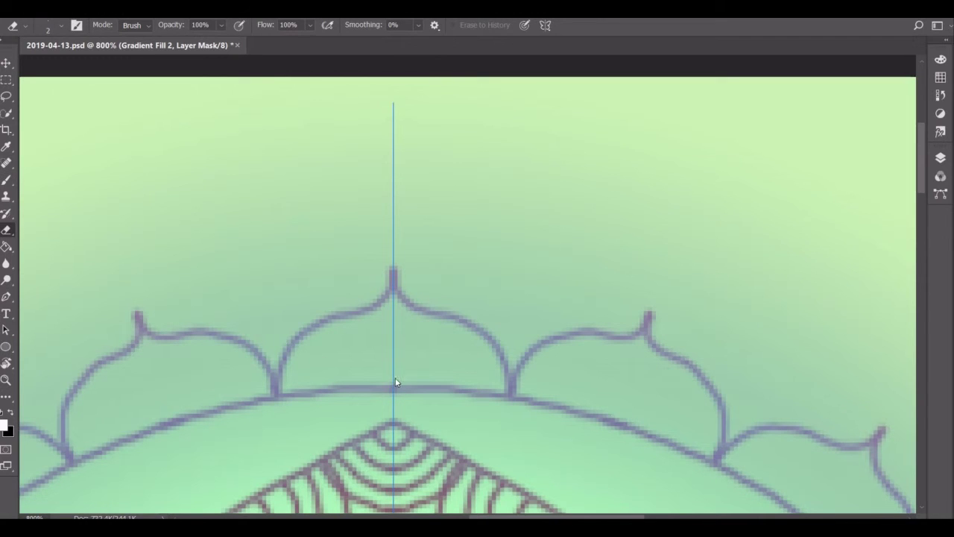
key(b)
mouse_move(683, 452)
mouse_down()
mouse_move(644, 378)
mouse_move(704, 398)
mouse_move(714, 429)
mouse_up()
mouse_move(468, 387)
mouse_down()
mouse_move(413, 337)
mouse_move(403, 311)
mouse_move(464, 361)
mouse_move(514, 381)
mouse_up()
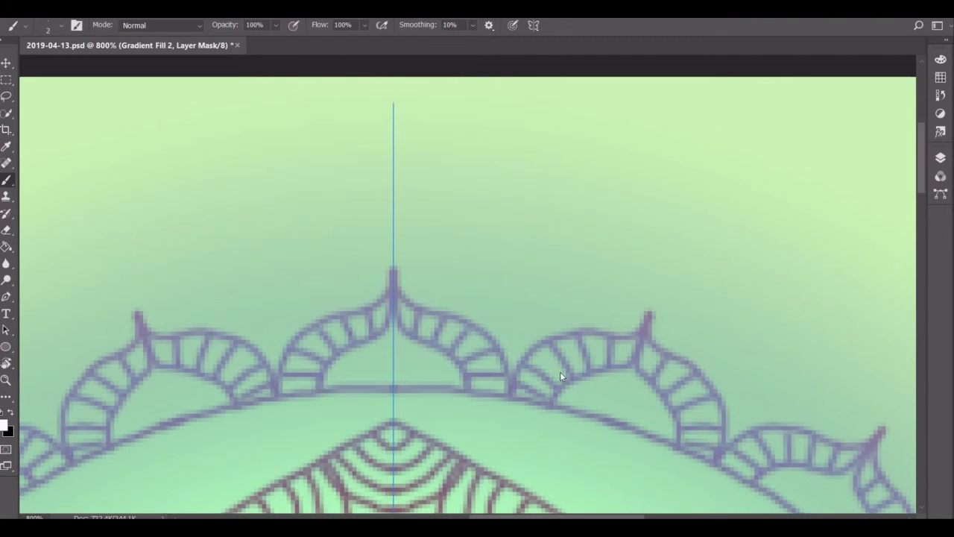
drag(397, 388, 415, 367)
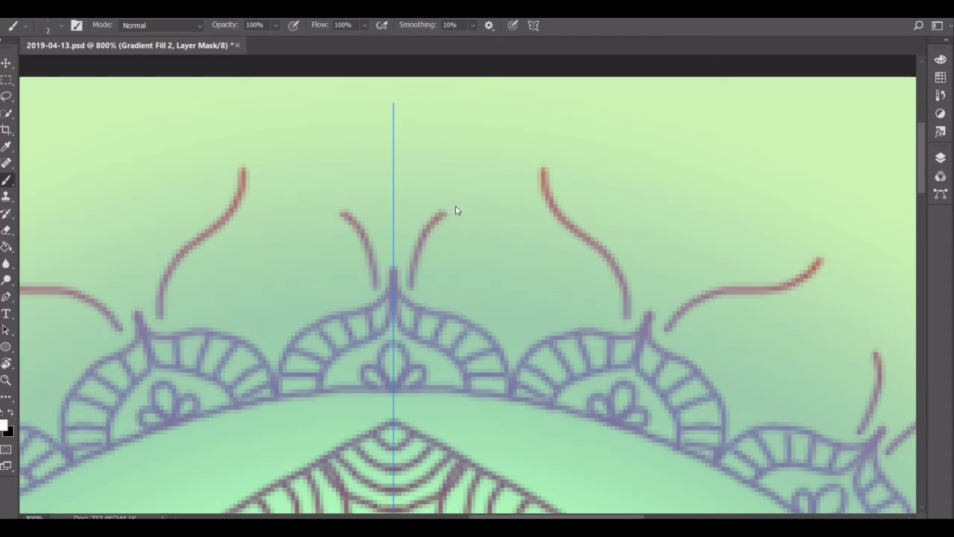
Paint nested pointed outer arches rising to the top centre, plus a zigzag triangle band
drag(618, 320, 404, 118)
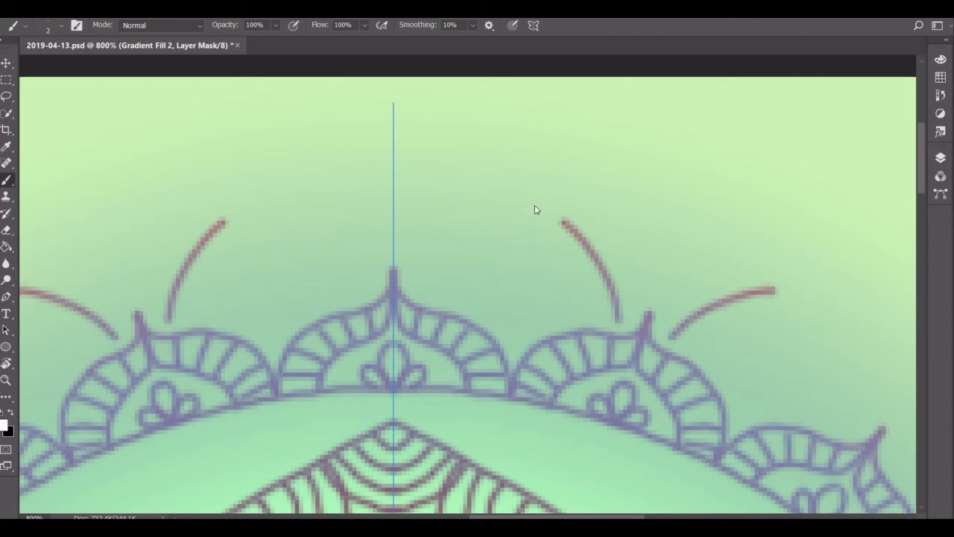
drag(579, 311, 394, 169)
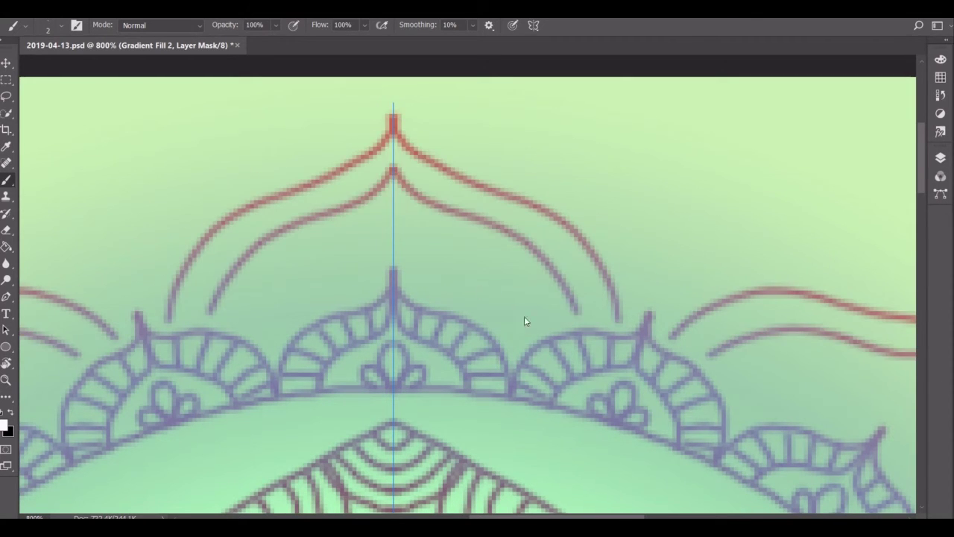
drag(538, 322, 394, 217)
drag(509, 333, 406, 279)
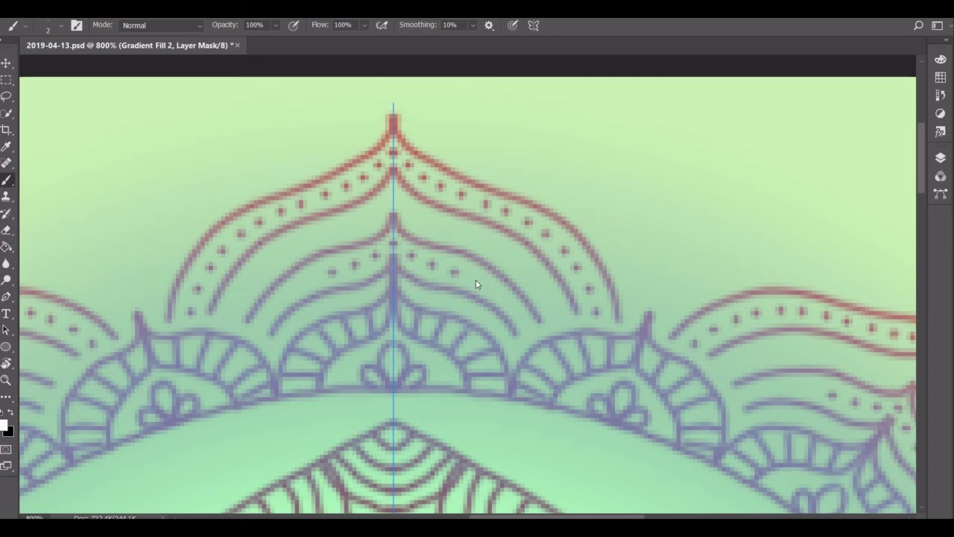
mouse_move(395, 207)
mouse_down()
mouse_move(436, 238)
mouse_move(511, 251)
mouse_move(550, 298)
mouse_move(520, 324)
mouse_up()
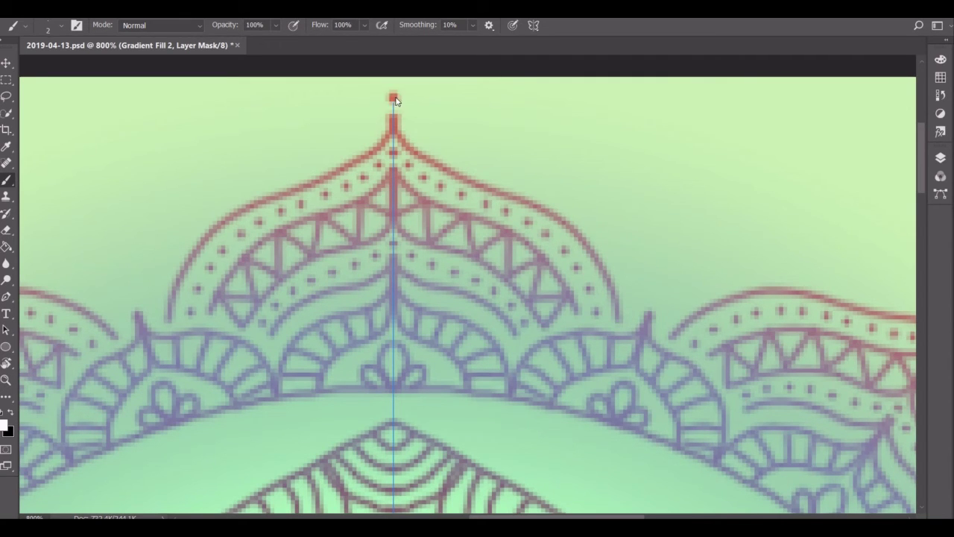